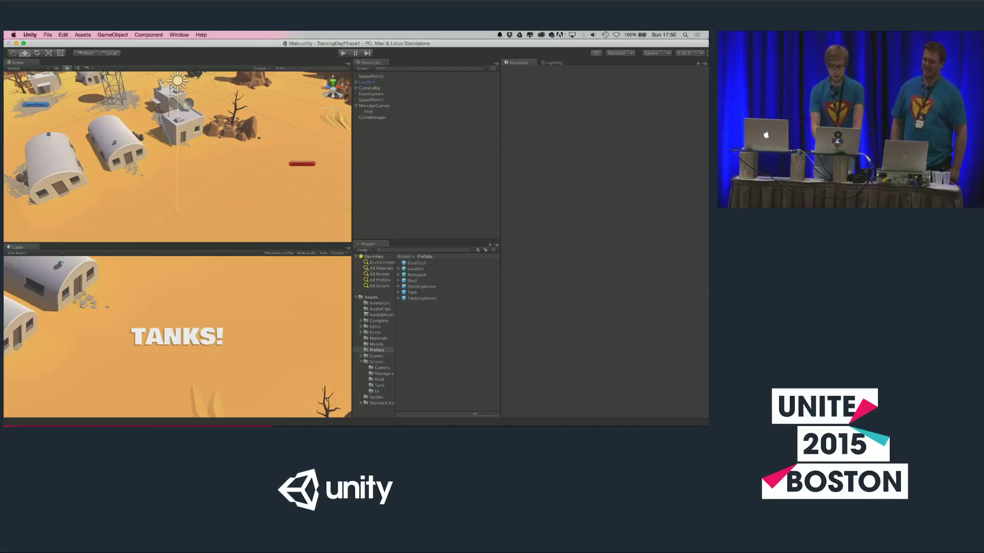
Add an Audio Source component to the GameManager object
click(371, 118)
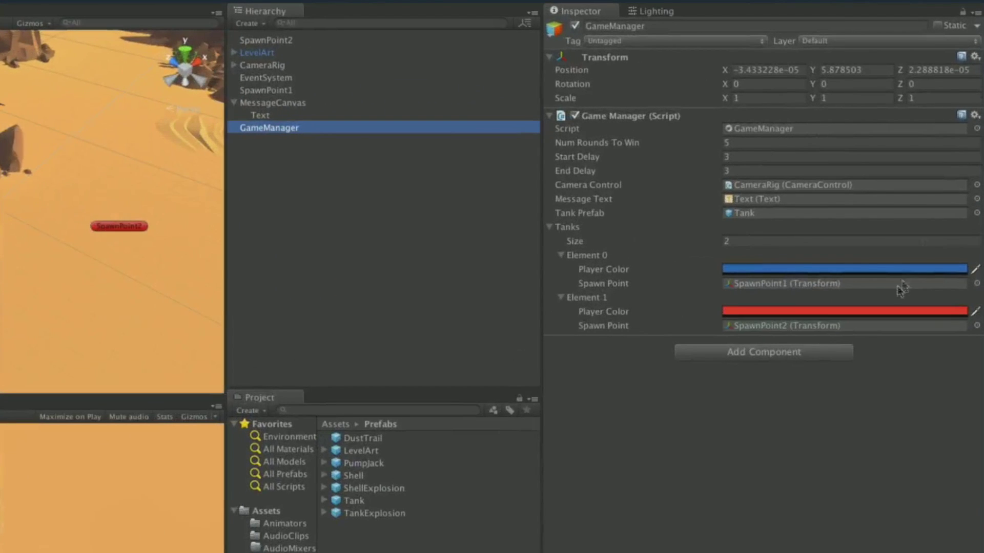
click(806, 355)
text(s)
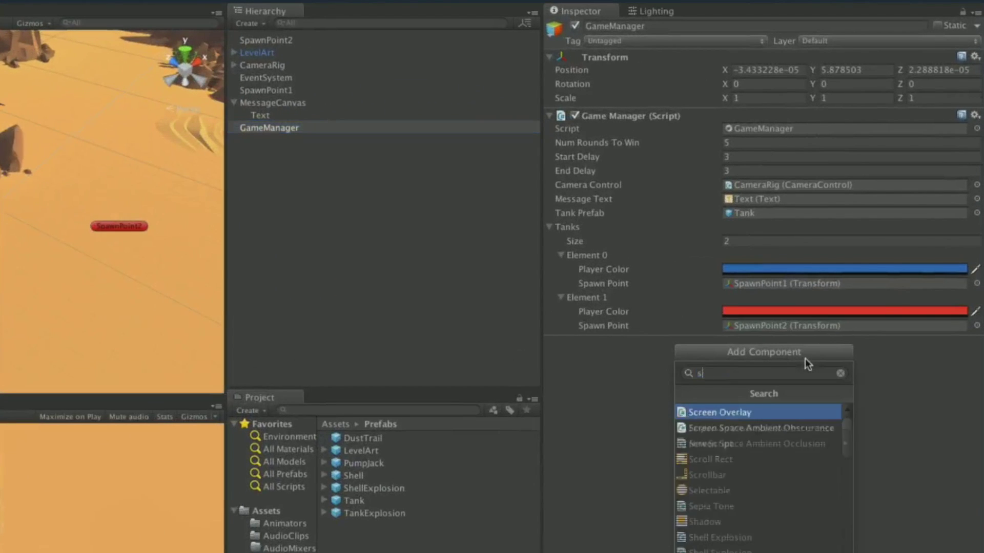
text(our)
key(Return)
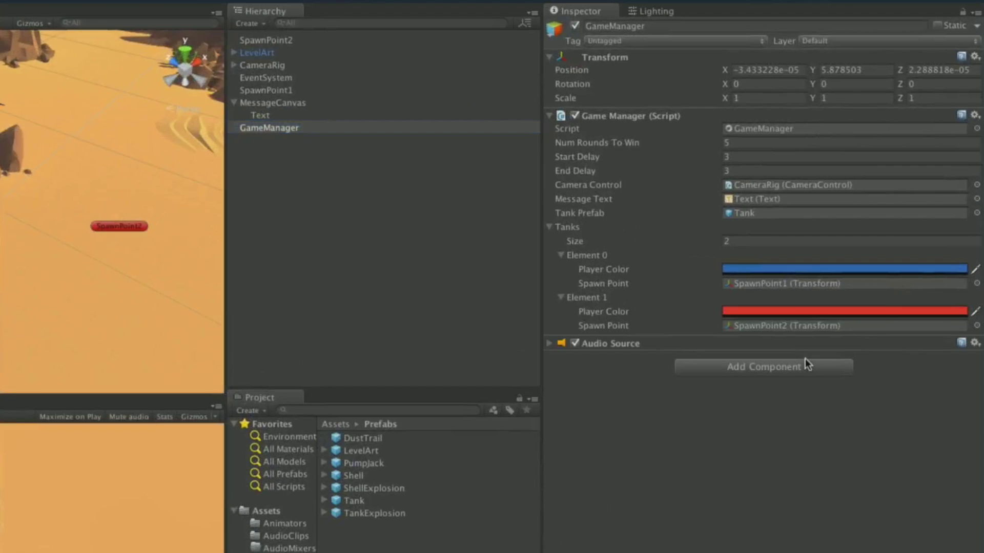
Assign the BackgroundMusic clip to the Audio Source and enable Loop
click(549, 343)
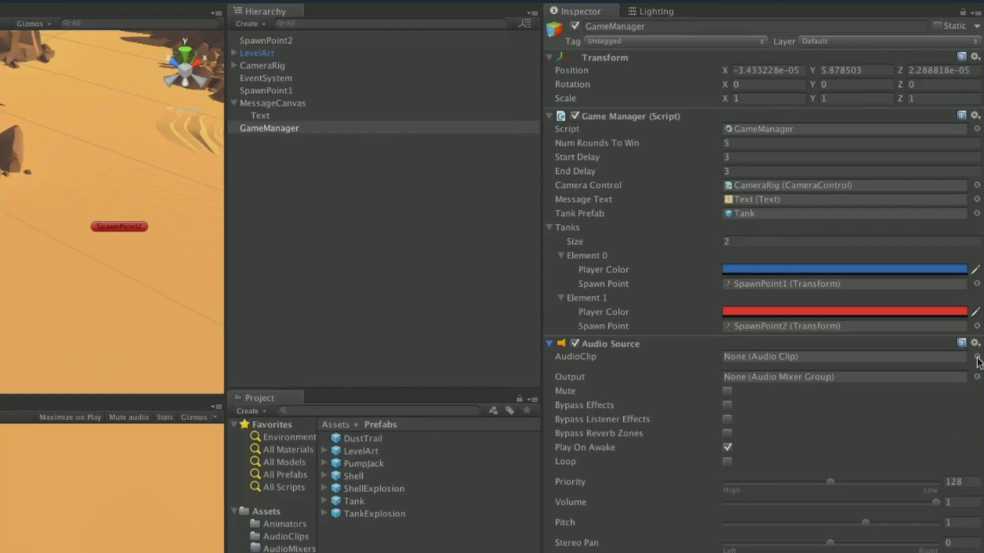
click(977, 357)
click(319, 390)
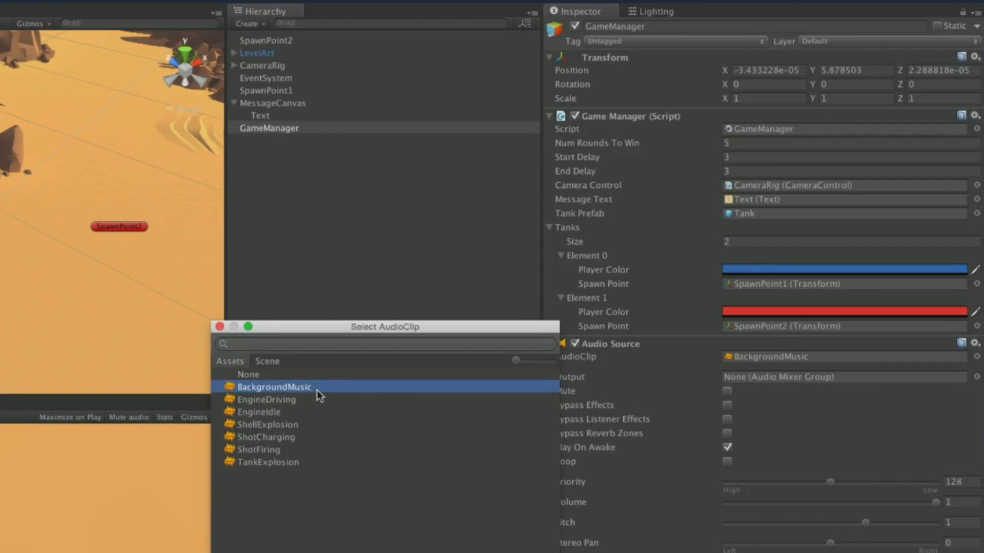
click(221, 328)
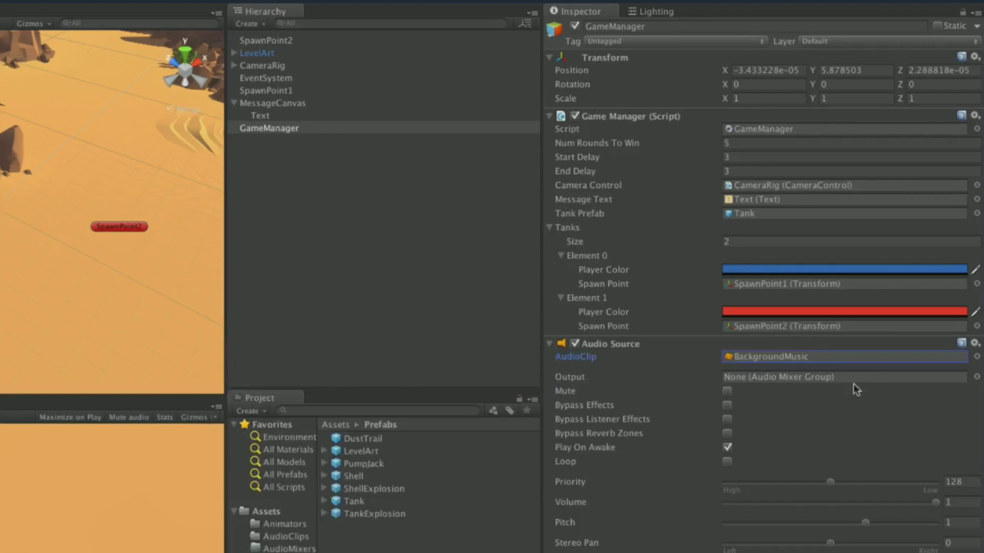
click(727, 462)
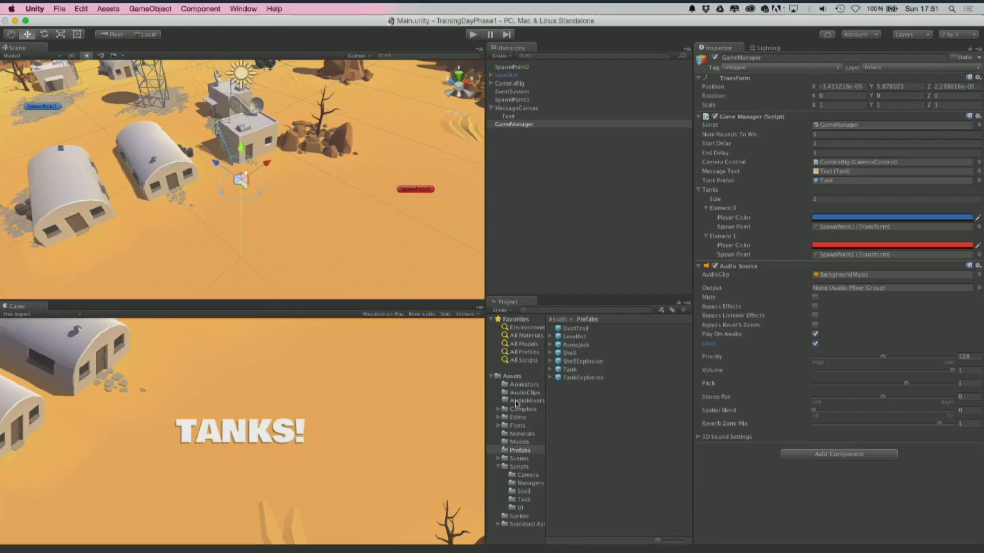
Create an Audio Mixer asset in the AudioMixers folder and name it MainMix
click(515, 401)
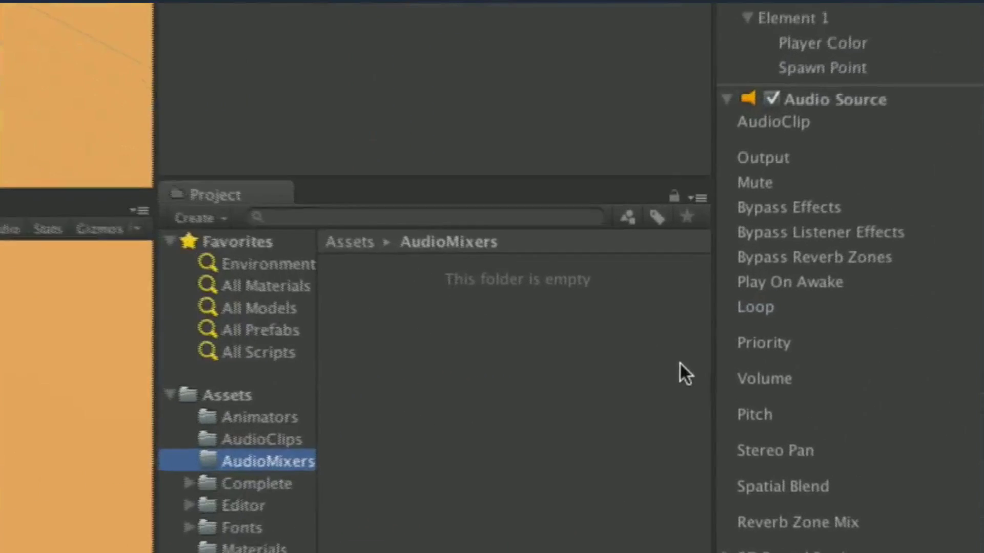
click(173, 212)
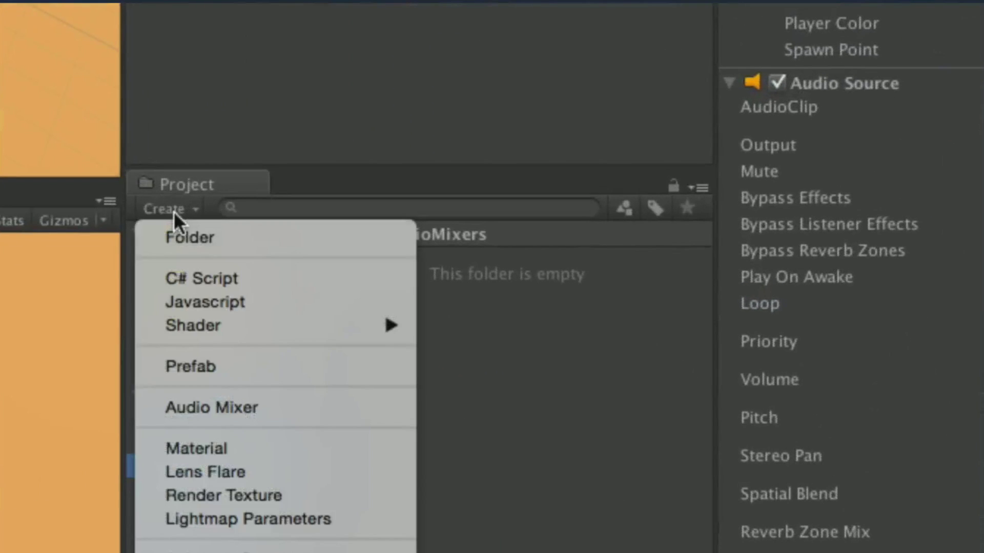
click(289, 410)
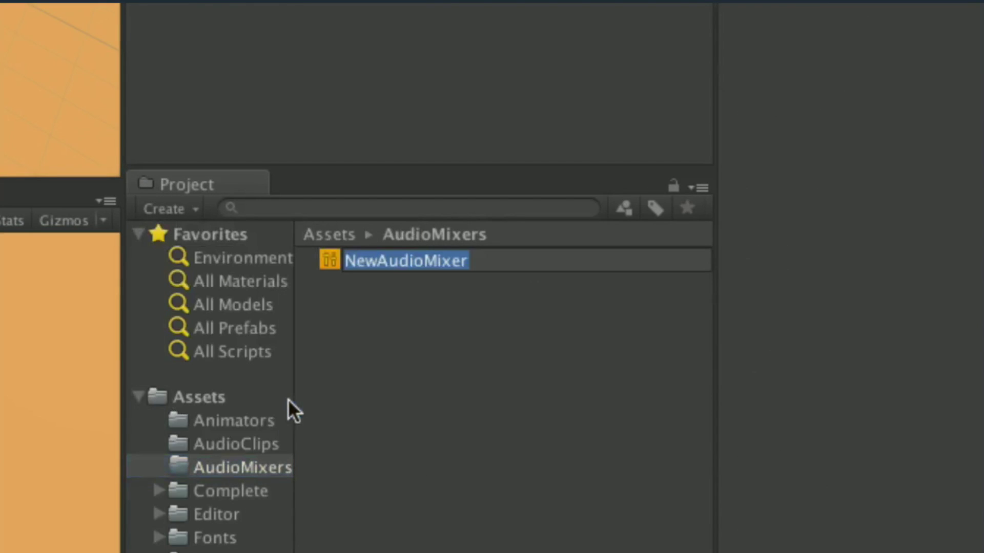
key(BackSpace)
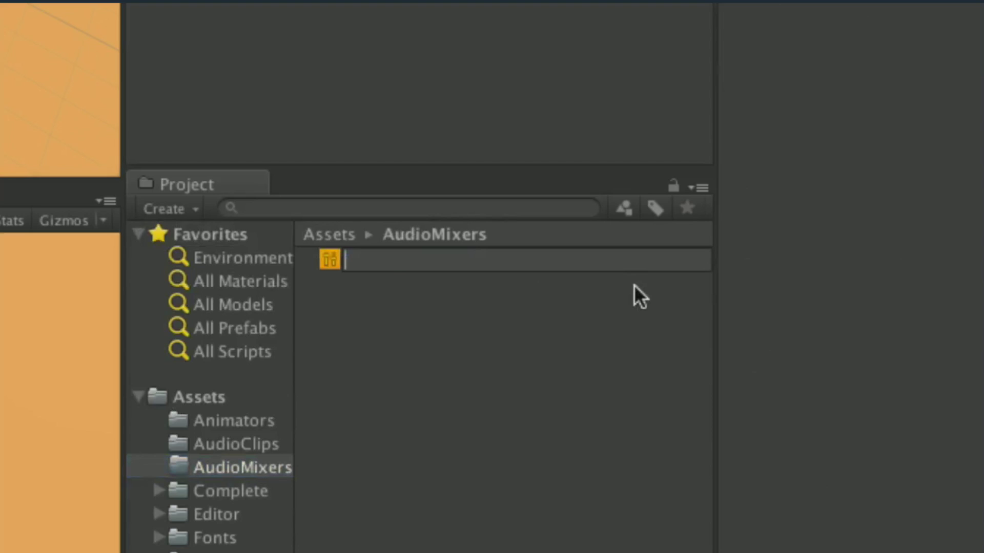
text(MainMix)
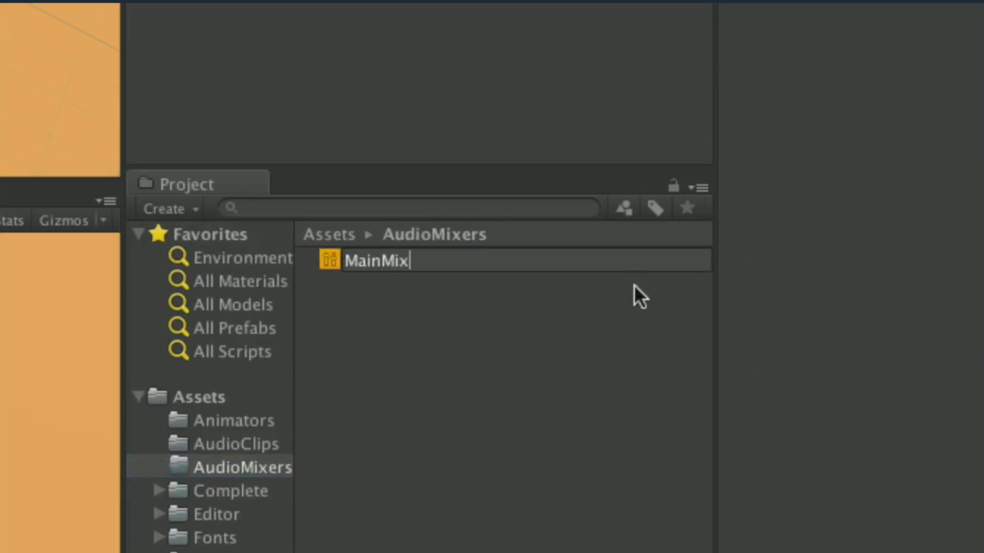
key(Return)
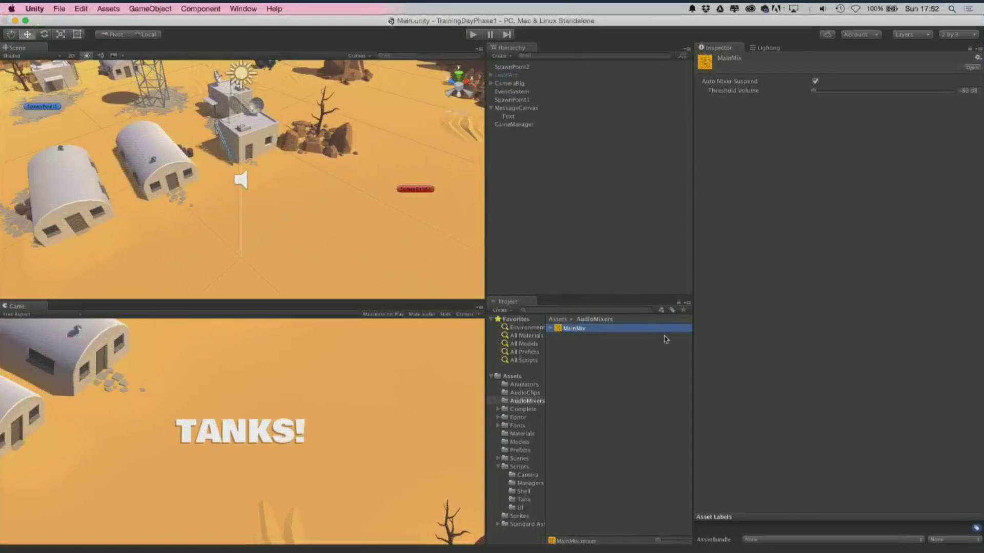
Open the Audio Mixer window and dock its tab beside the Scene tab
click(244, 8)
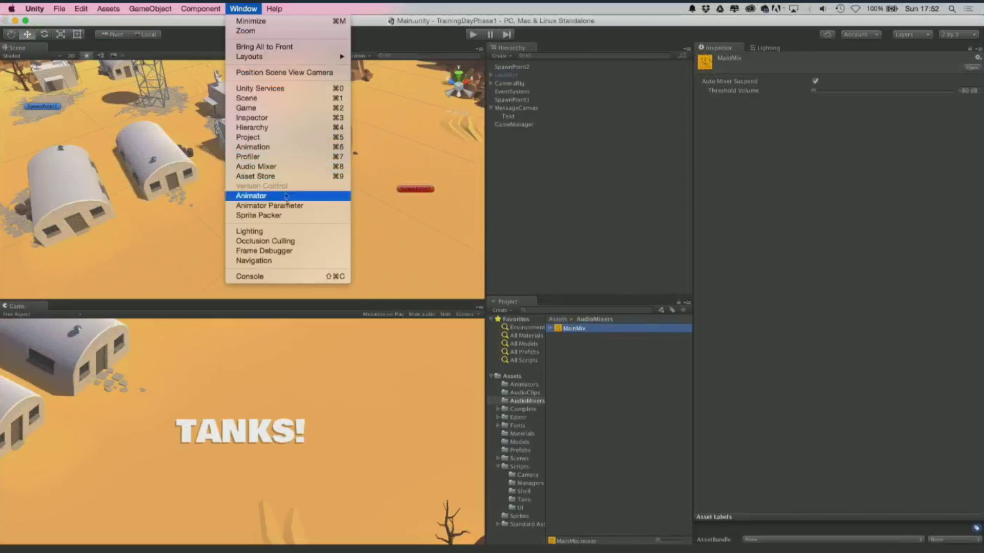
click(279, 167)
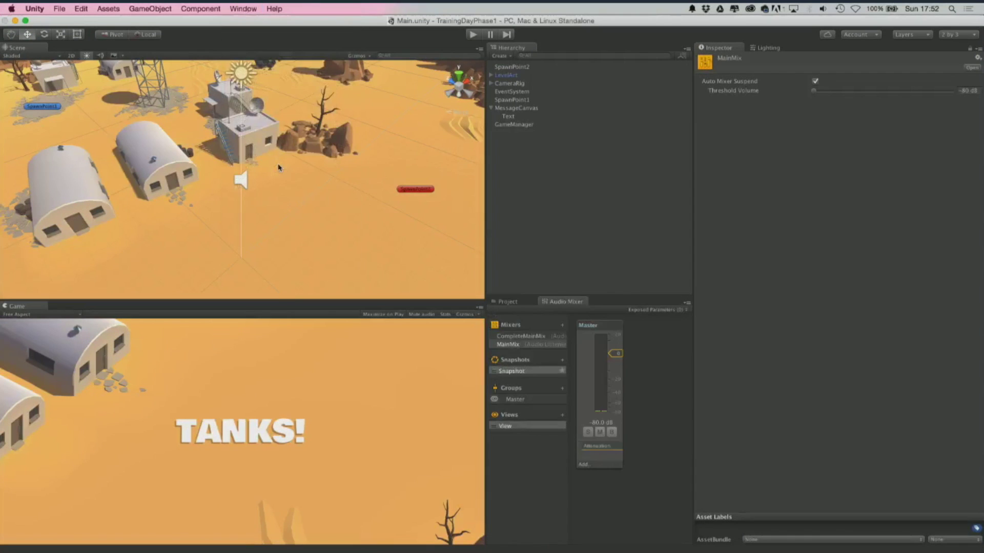
drag(565, 301, 341, 295)
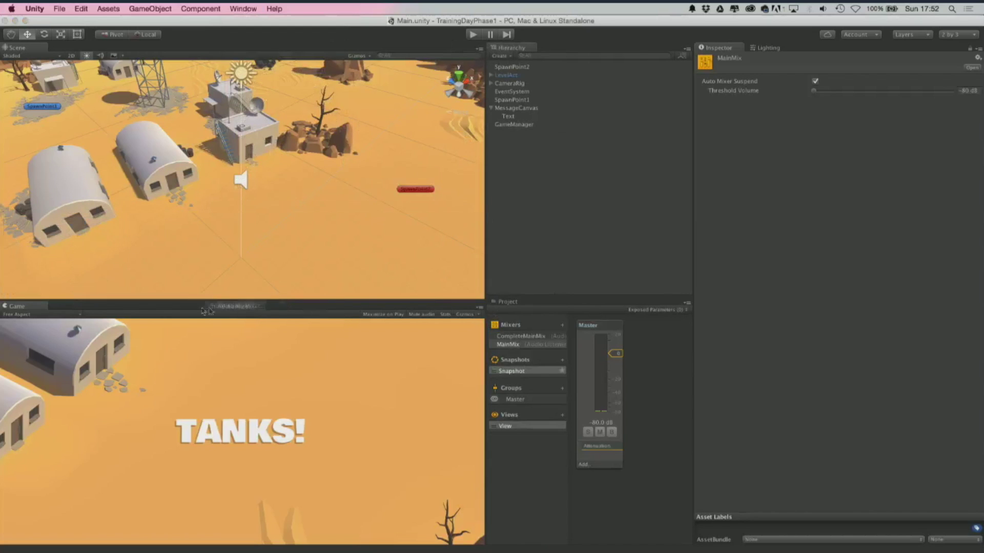
drag(341, 295, 77, 307)
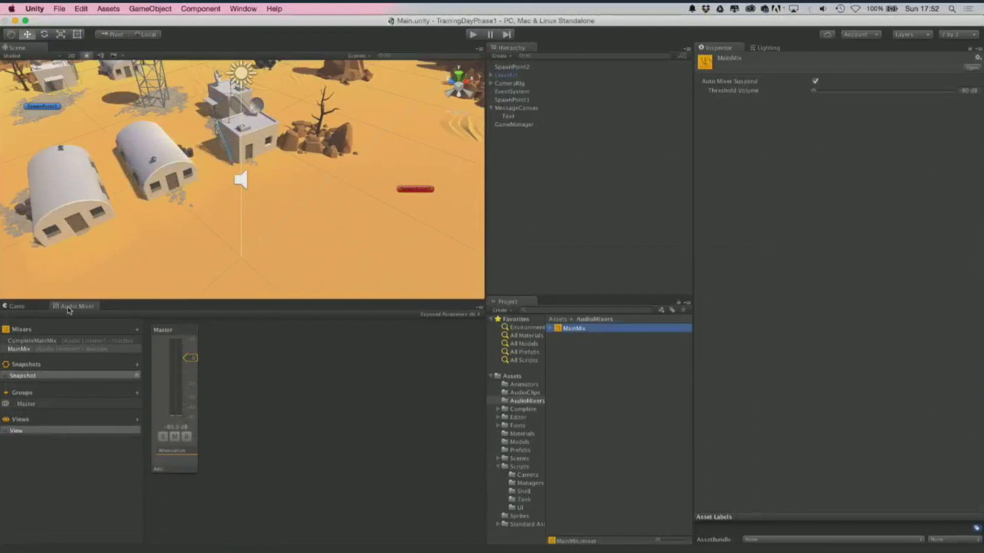
drag(75, 306, 58, 52)
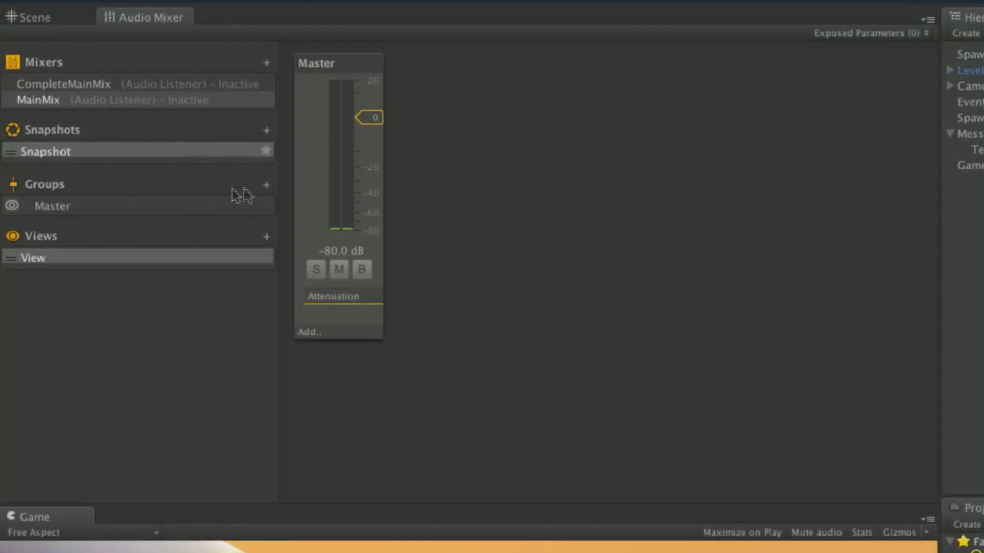
Add three child groups under Master named Music, SFX and Driving
click(265, 188)
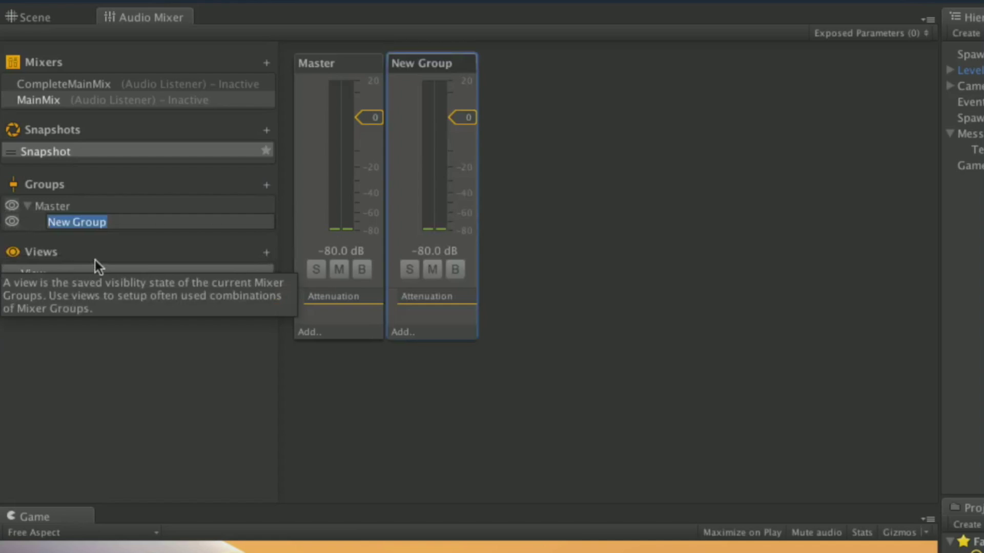
key(BackSpace)
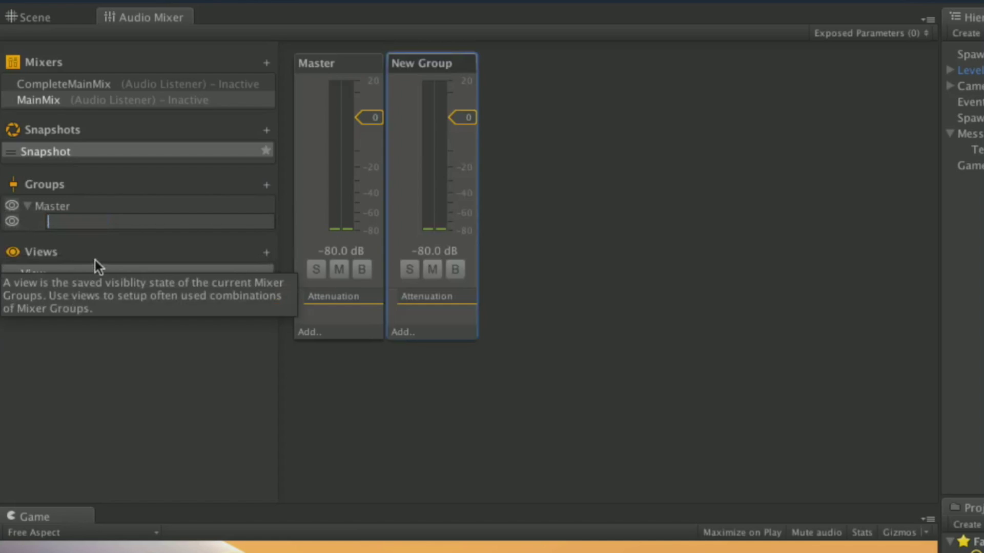
text(Music)
key(Return)
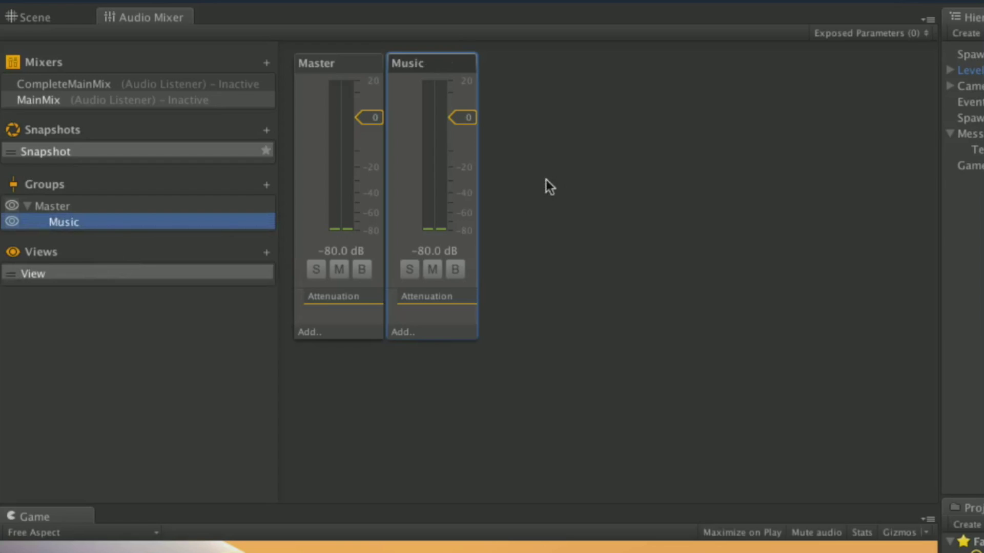
click(118, 204)
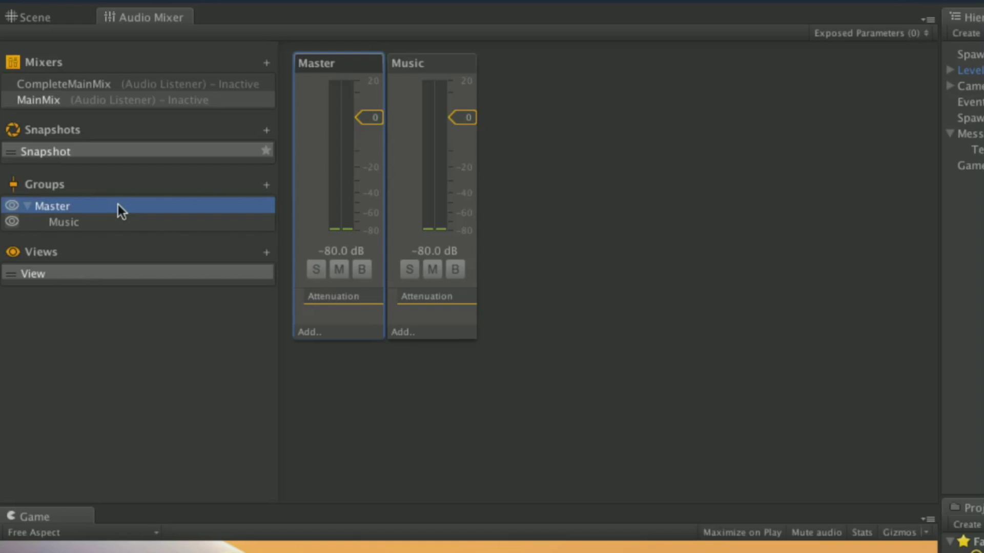
click(266, 184)
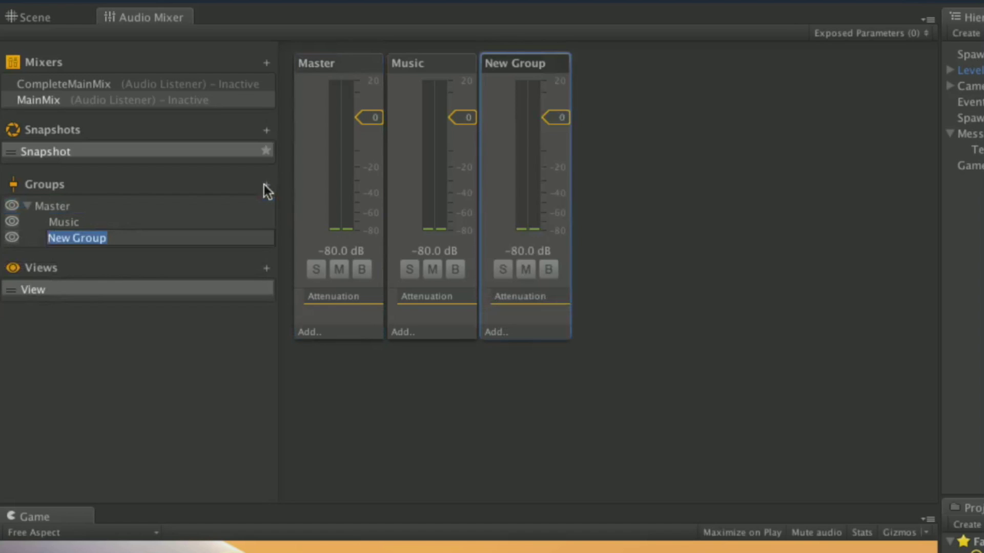
key(BackSpace)
text(SFX)
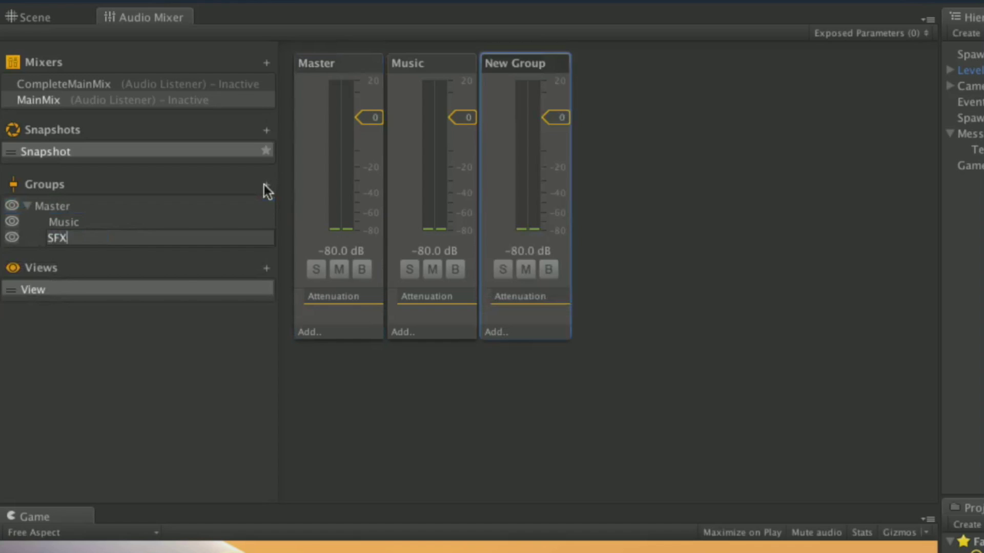
key(Return)
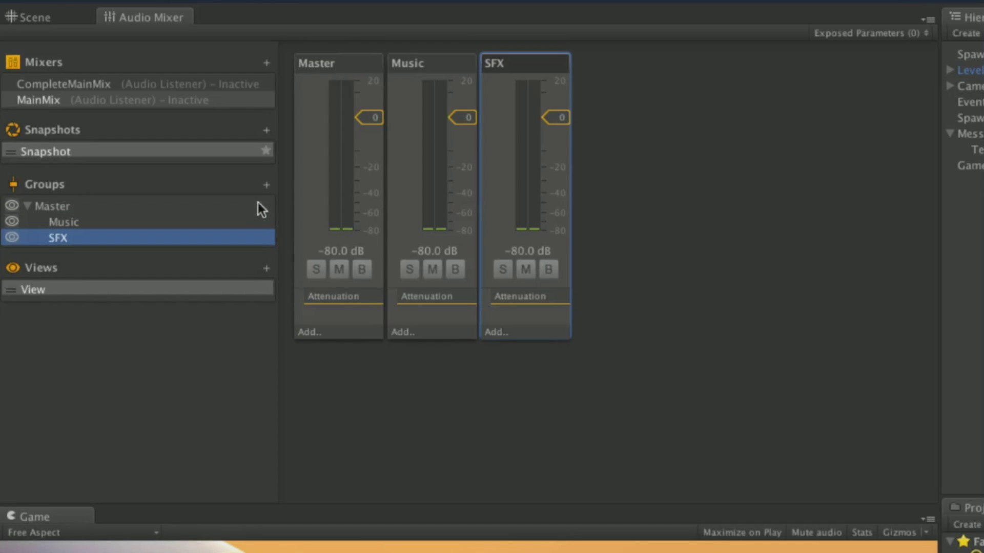
click(135, 210)
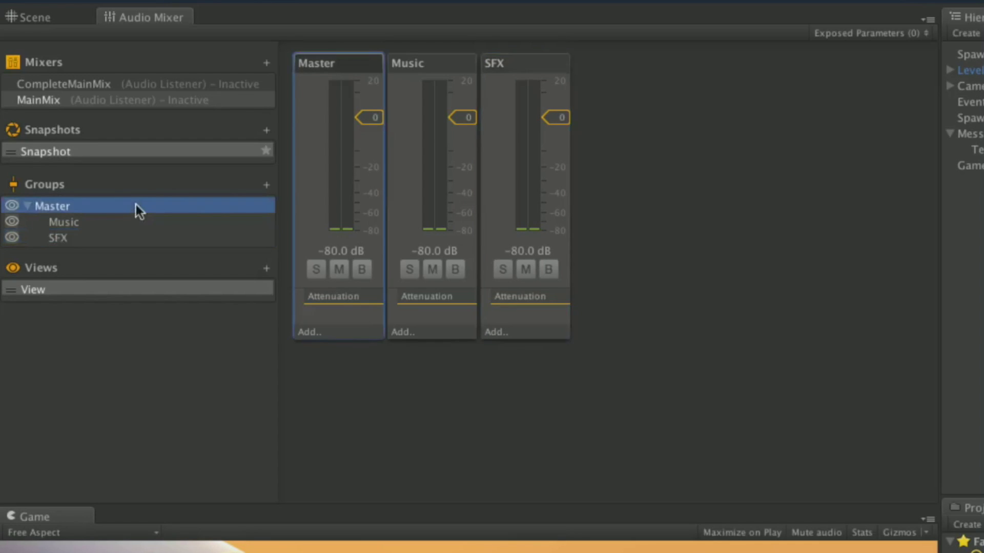
click(266, 185)
text(D)
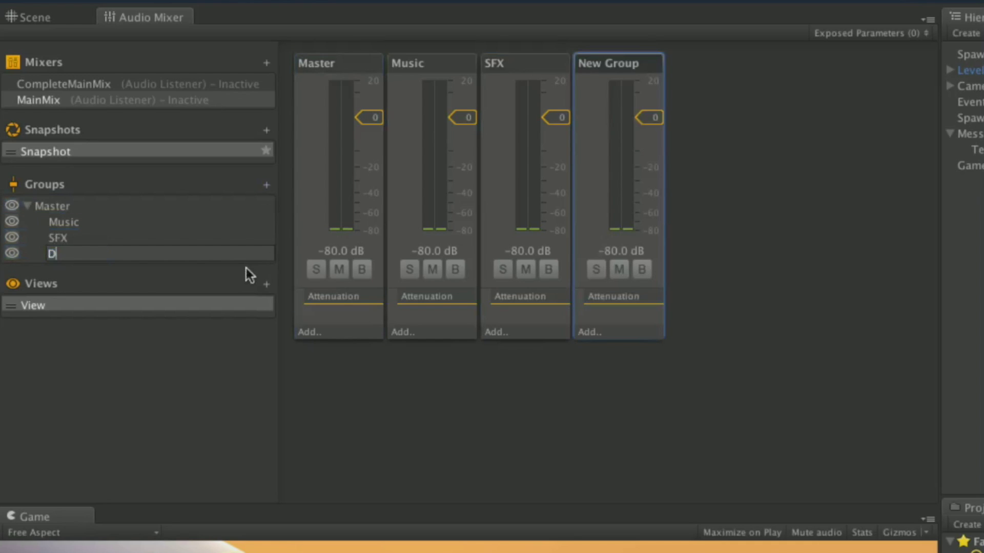
text(riving)
key(Return)
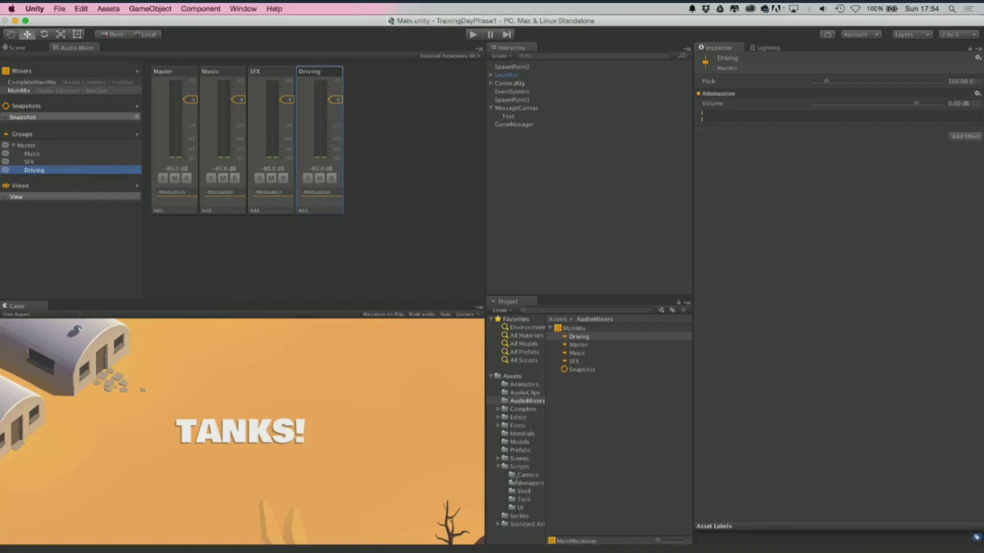
On the Tank prefab, set the engine-idle Audio Source output to Driving (MainMix)
click(522, 451)
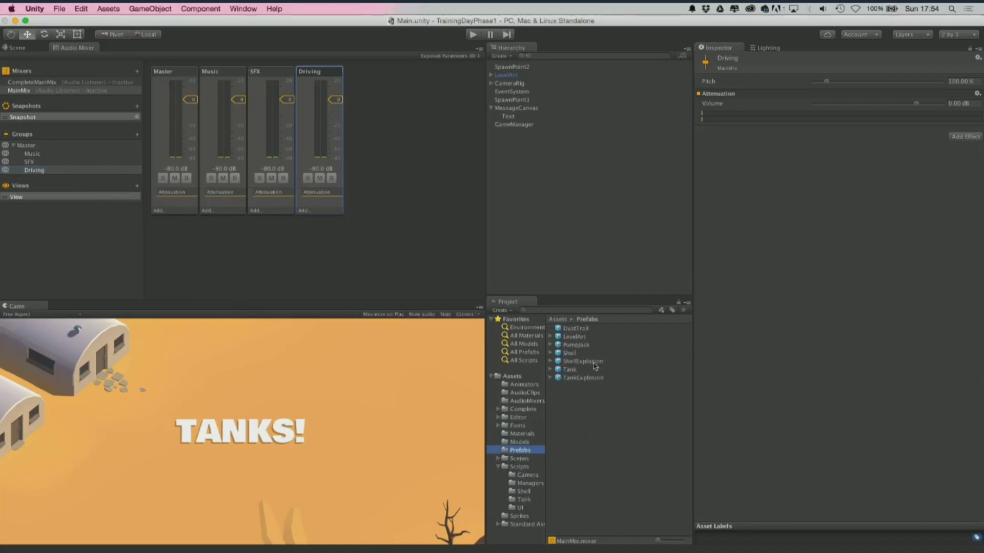
click(591, 370)
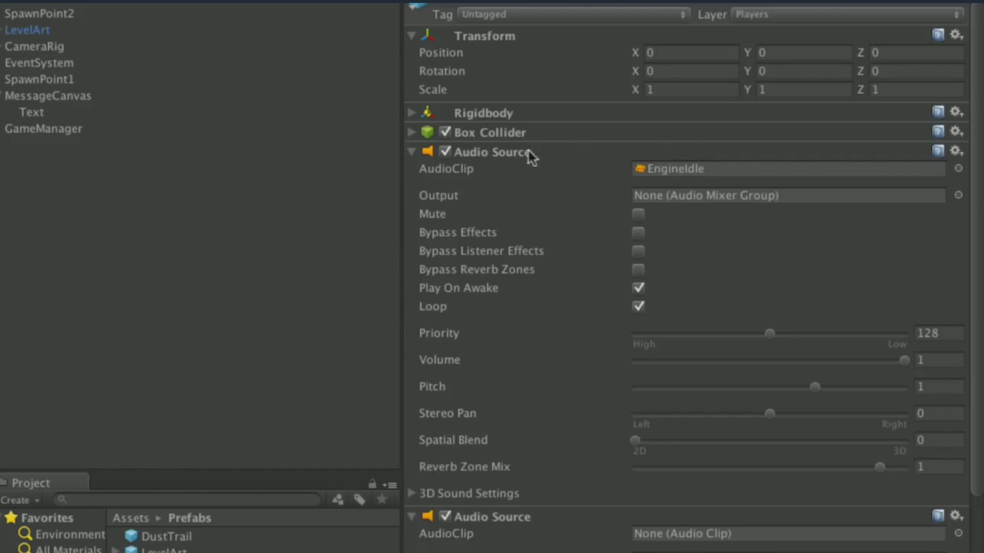
click(958, 196)
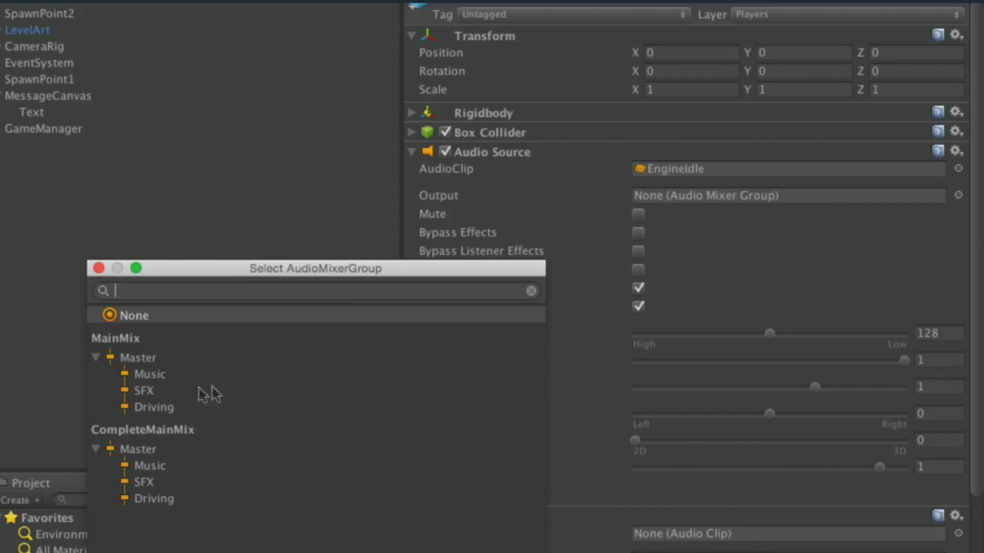
click(148, 409)
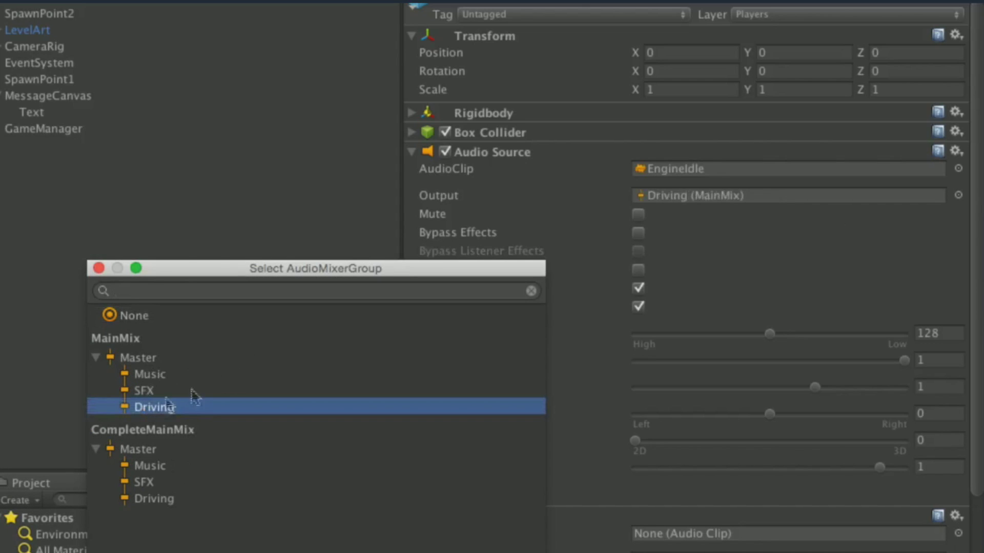
click(98, 268)
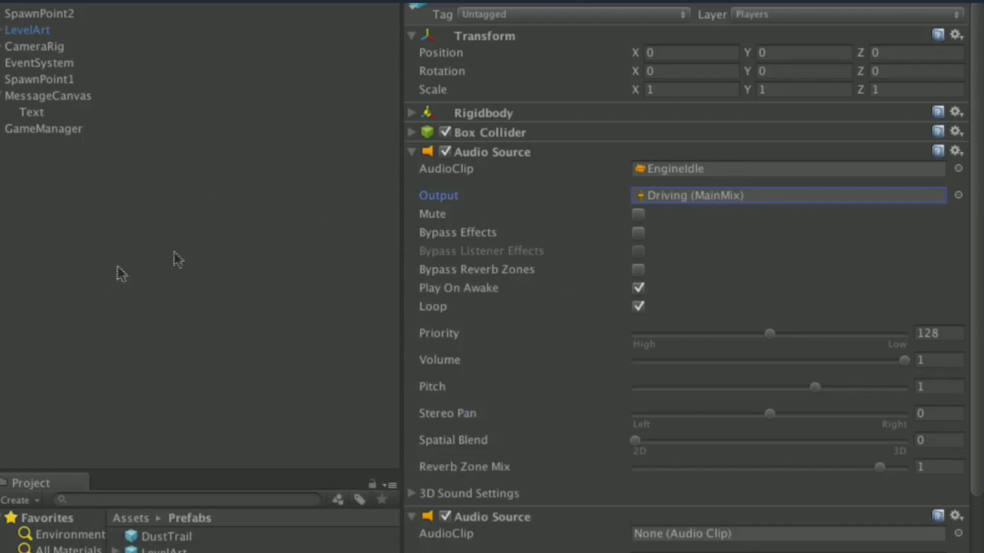
Set the Tank's second Audio Source output to SFX (MainMix), then collapse both sources
click(414, 153)
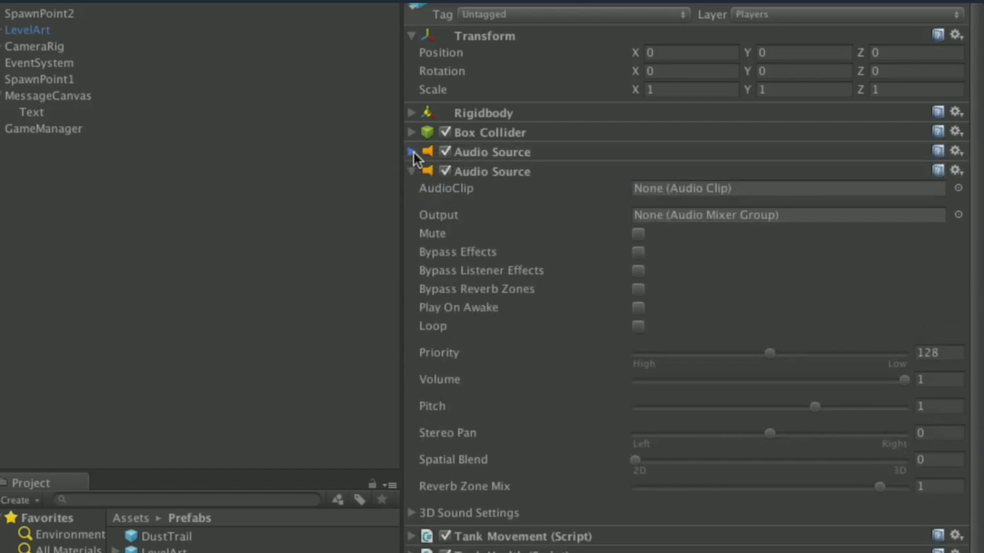
click(958, 215)
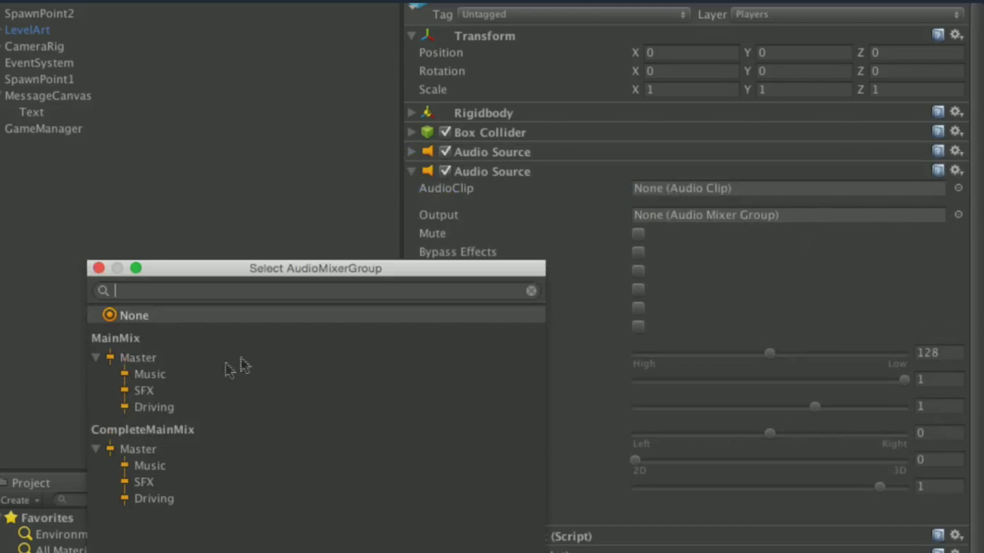
click(143, 391)
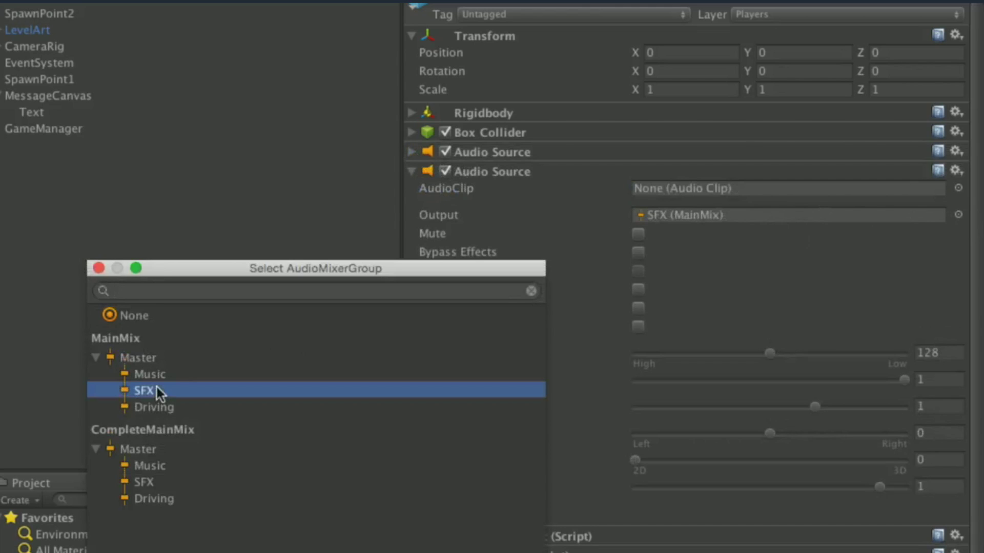
click(98, 268)
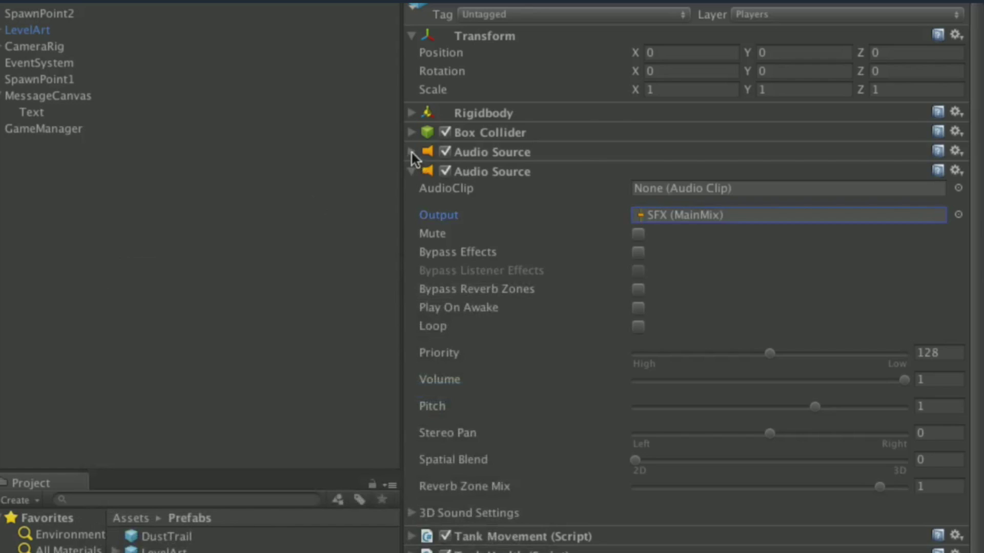
click(412, 152)
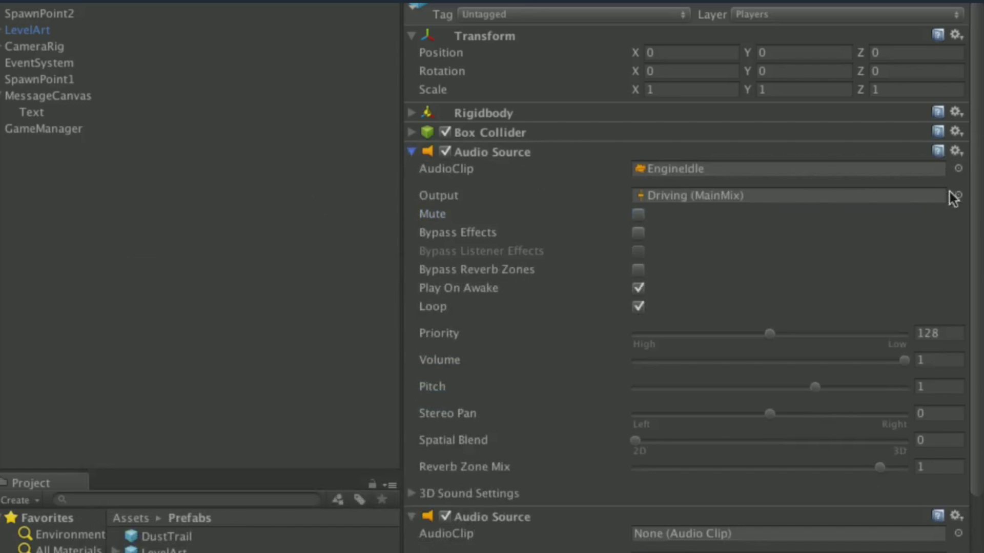
scroll(781, 333, down, 5)
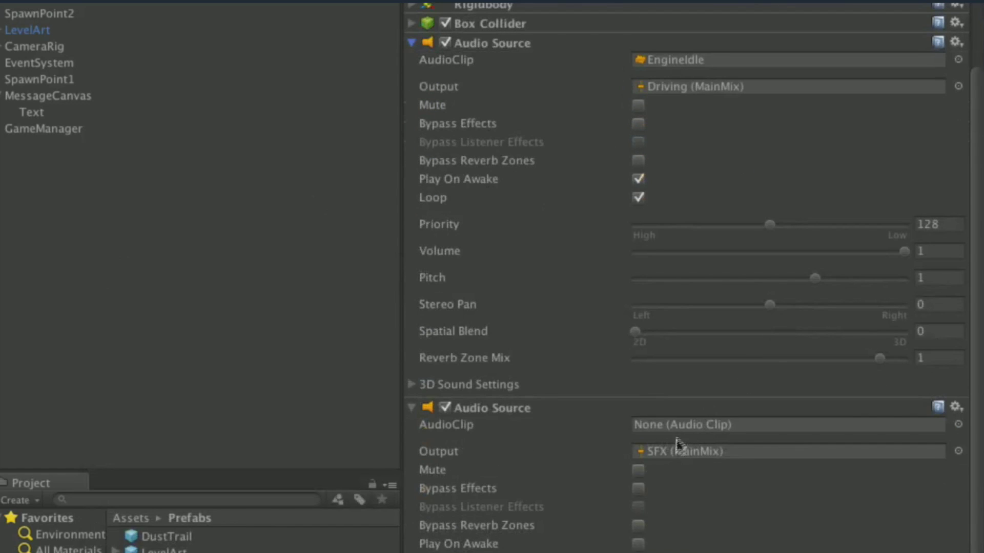
click(412, 43)
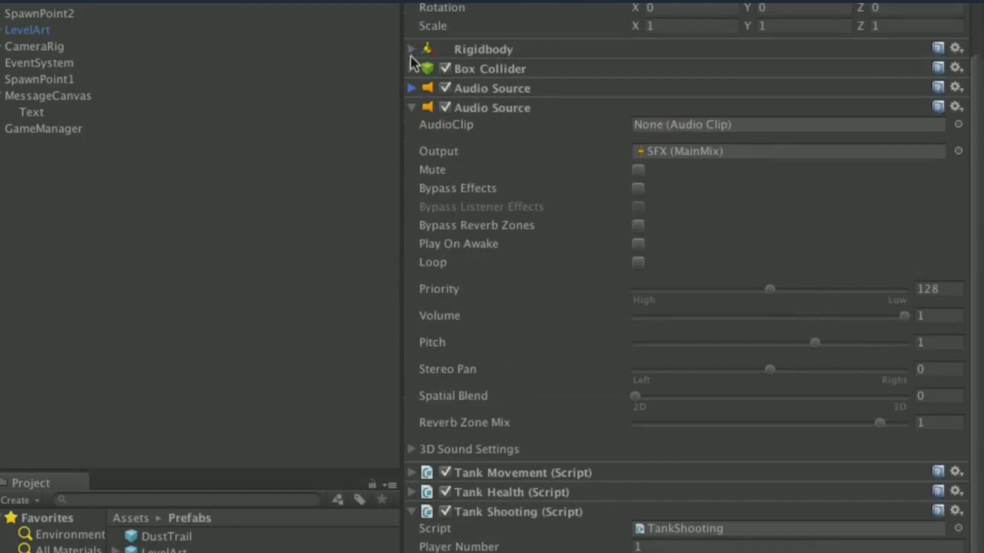
click(412, 109)
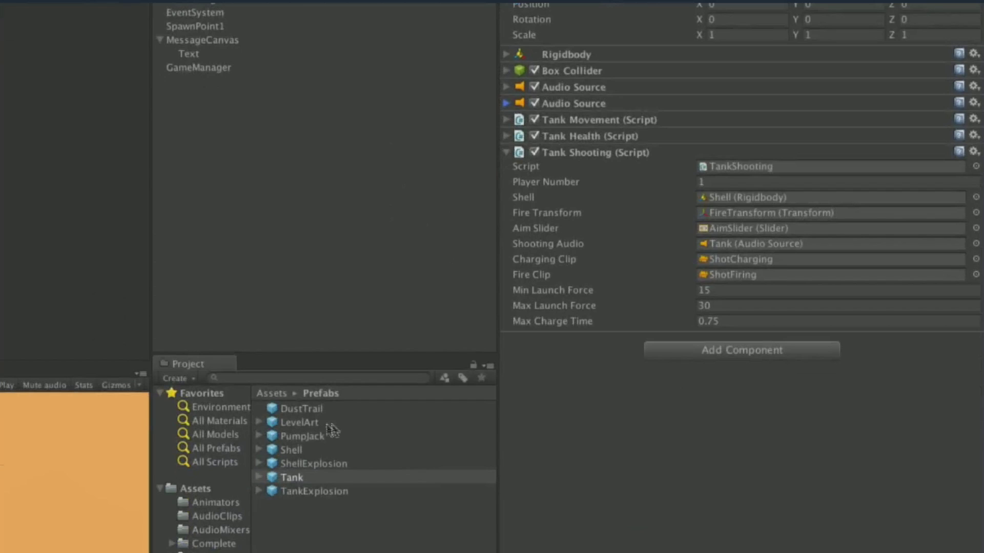
Set the Audio Source output of the Shell prefab's ShellExplosion child to SFX (MainMix)
click(320, 451)
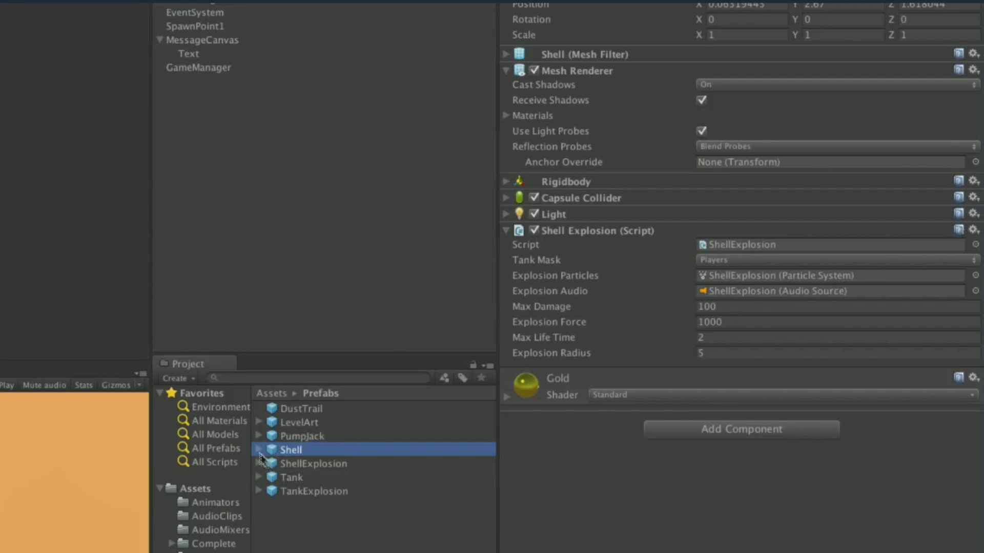
click(259, 450)
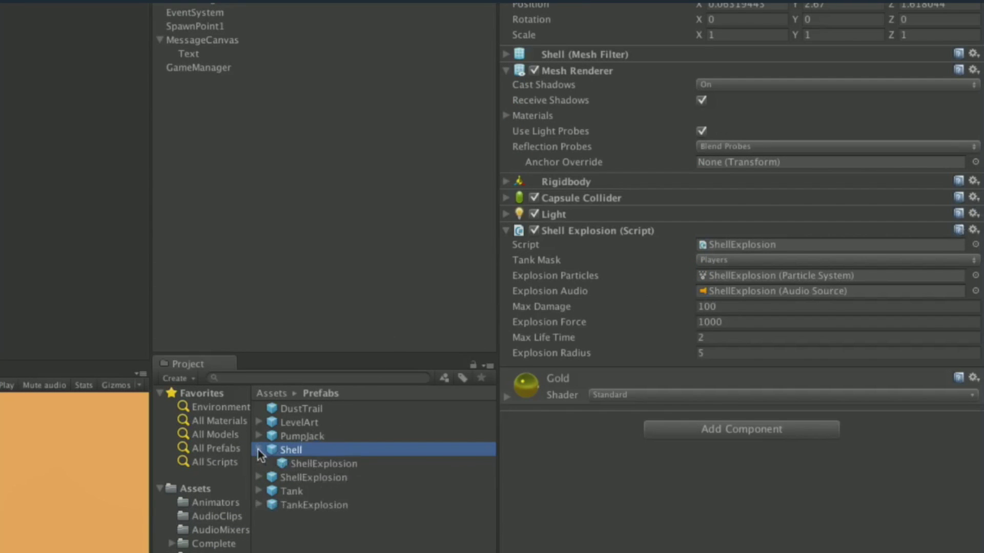
click(386, 464)
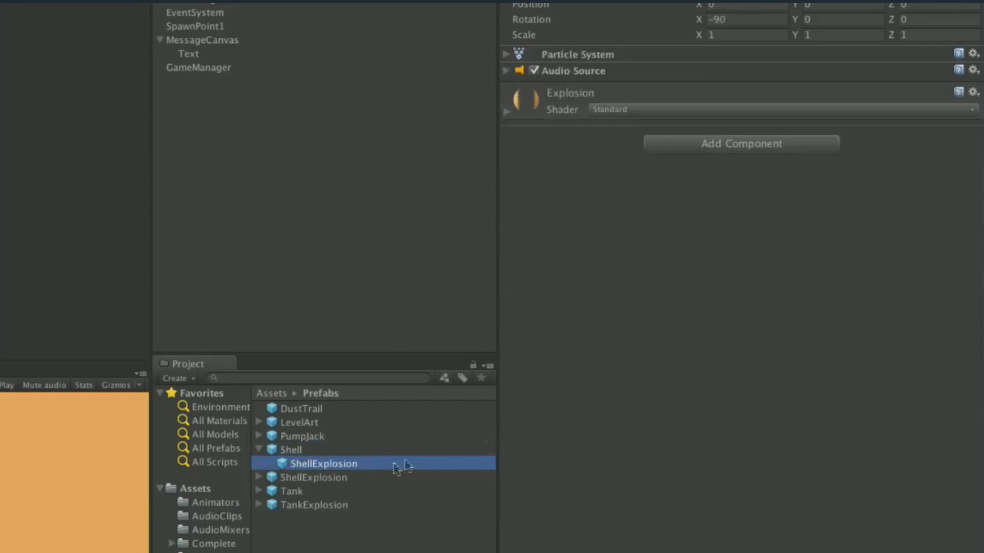
click(506, 70)
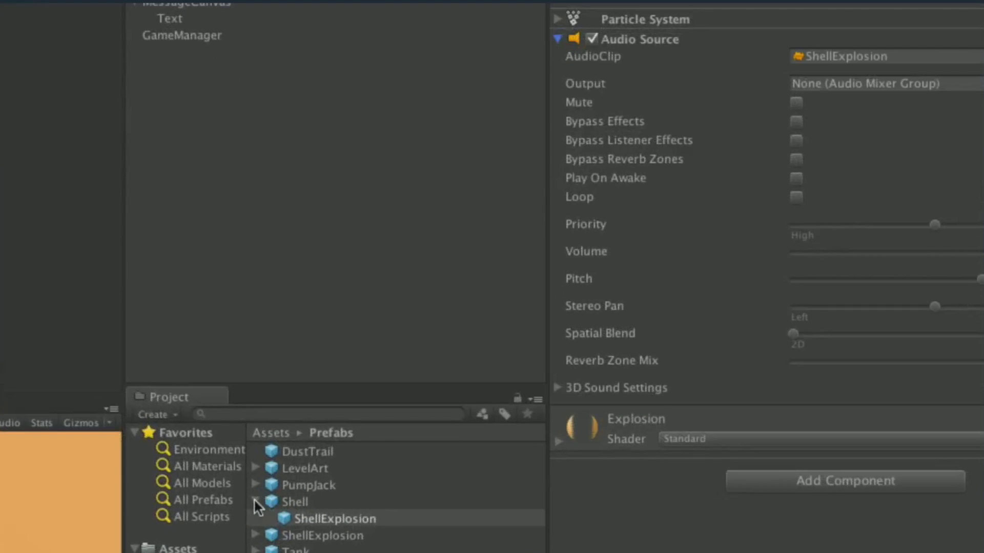
double_click(254, 500)
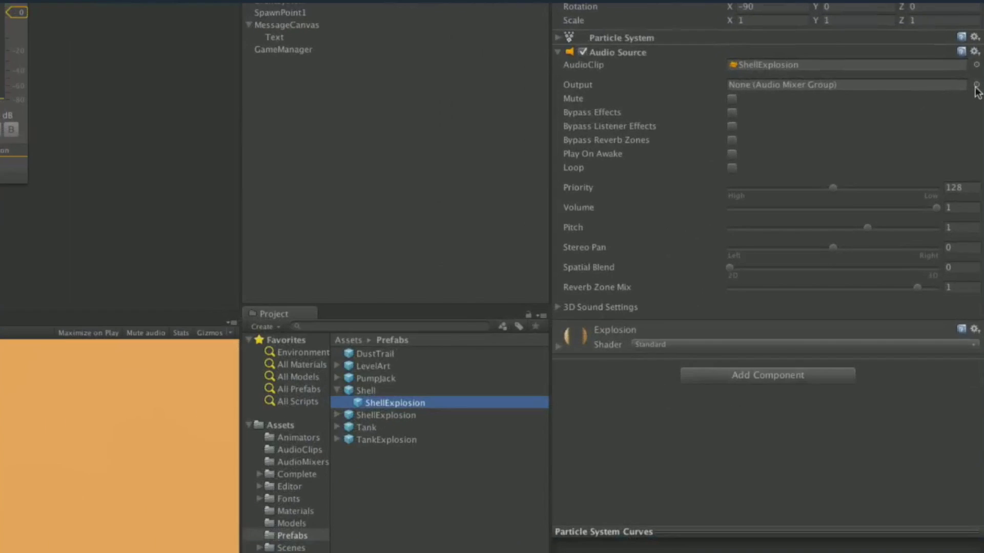
click(975, 85)
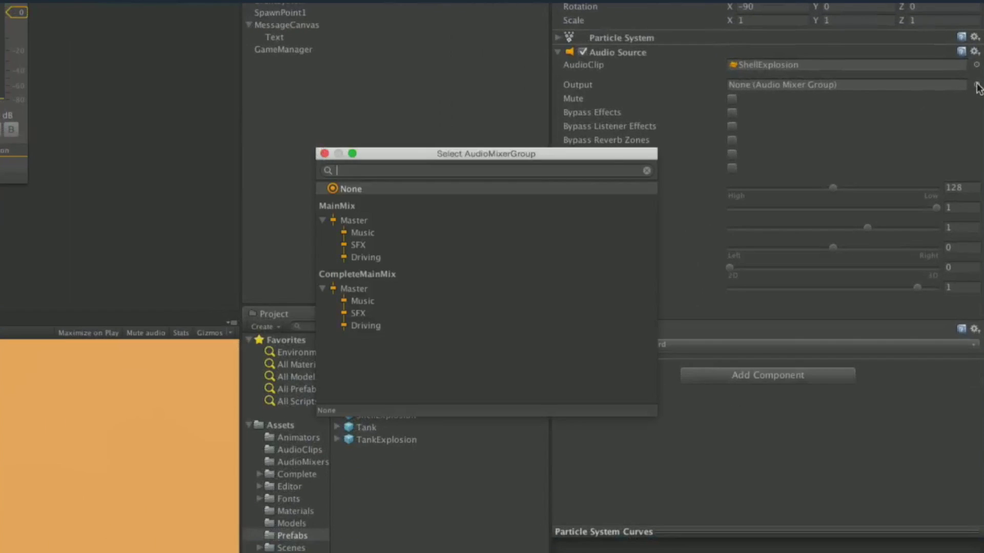
click(377, 244)
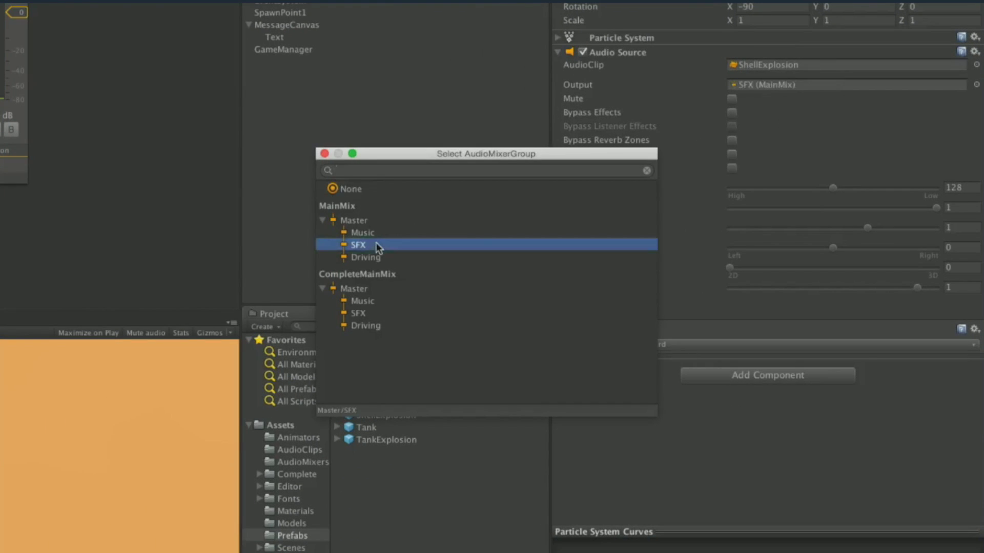
click(323, 154)
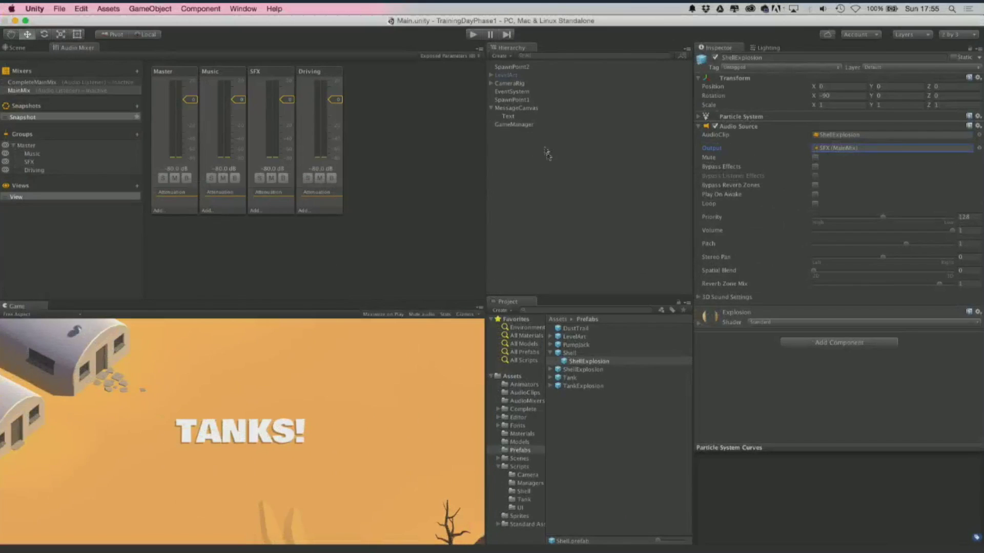
Set the GameManager's Audio Source output to Music (MainMix)
click(540, 125)
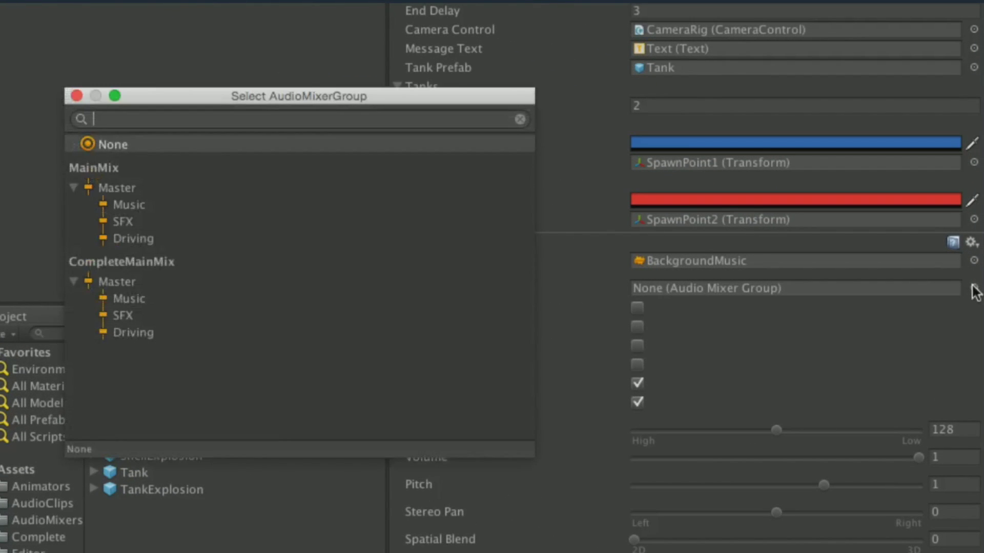
click(127, 209)
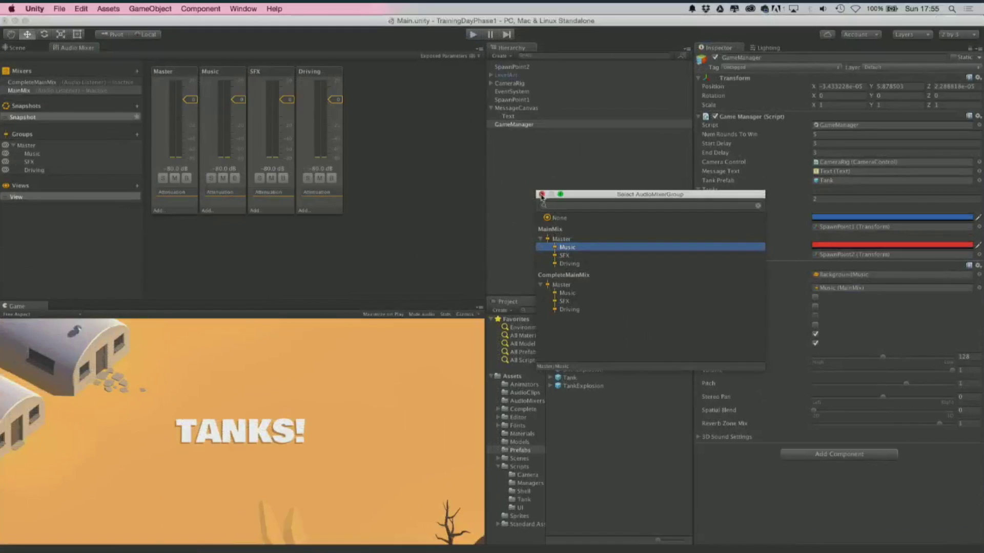
click(542, 194)
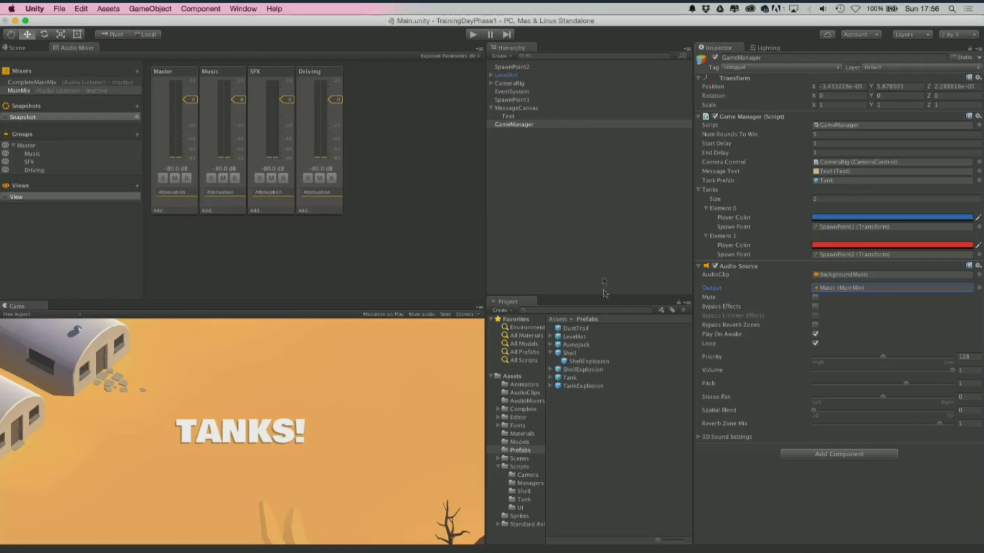
Set the TankExplosion prefab's Audio Source output to SFX (MainMix)
click(576, 378)
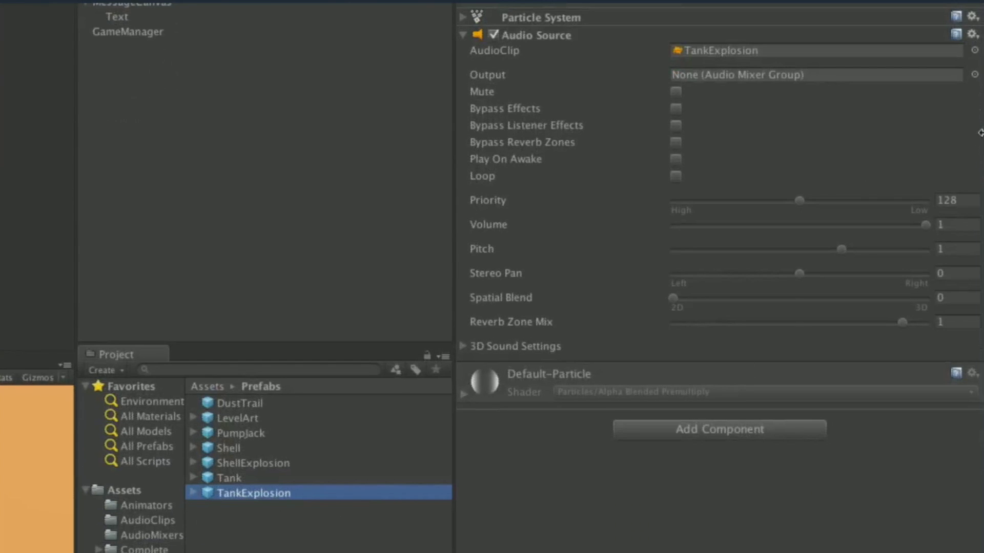
click(973, 74)
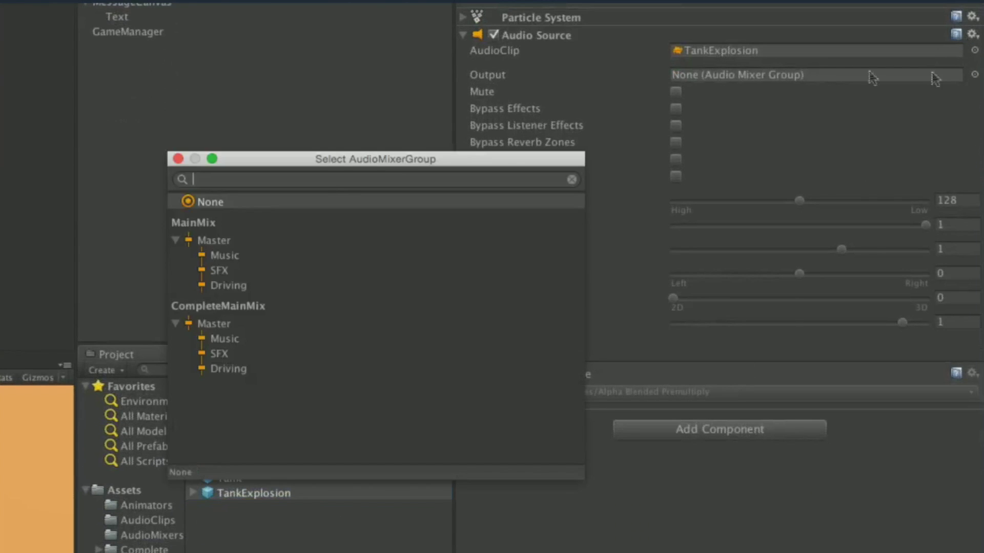
click(243, 269)
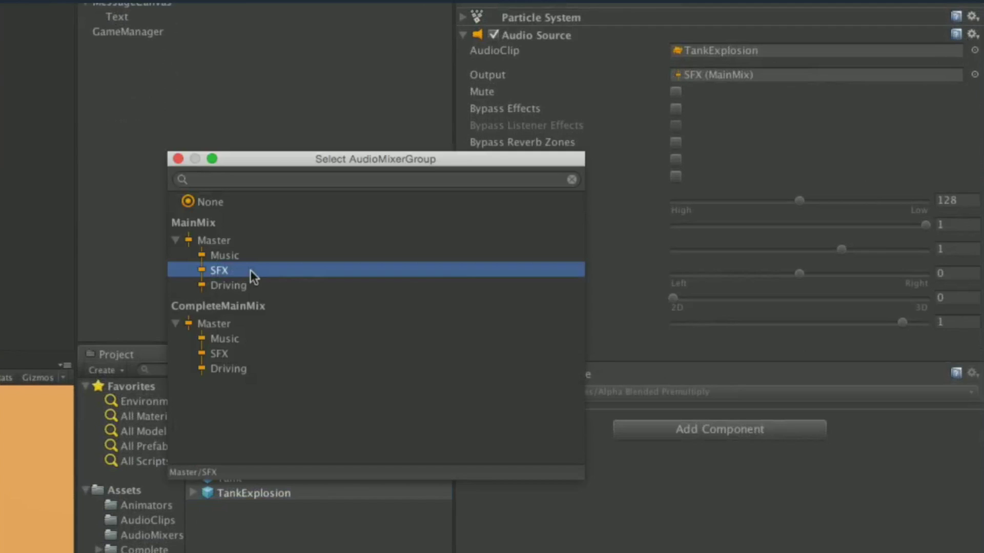
click(178, 159)
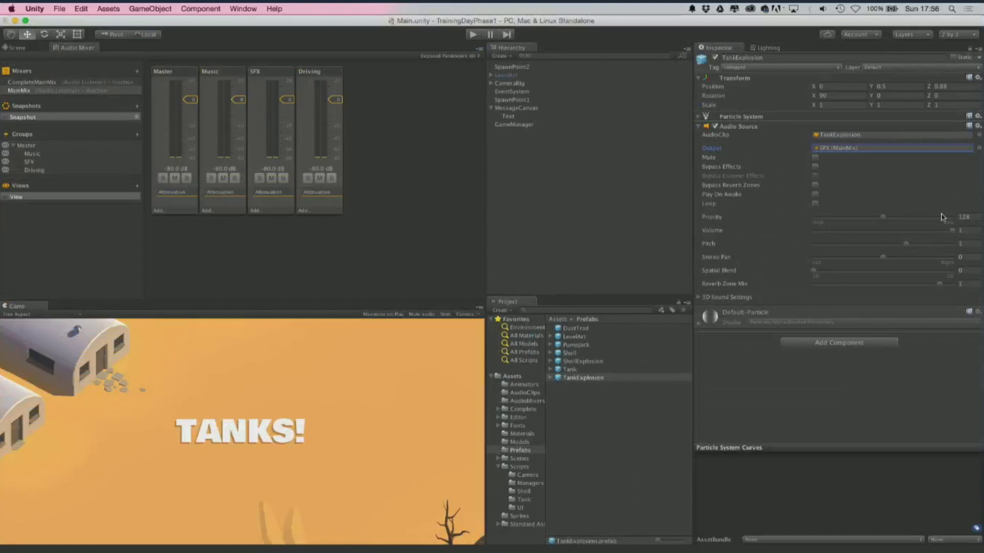
key(super+p)
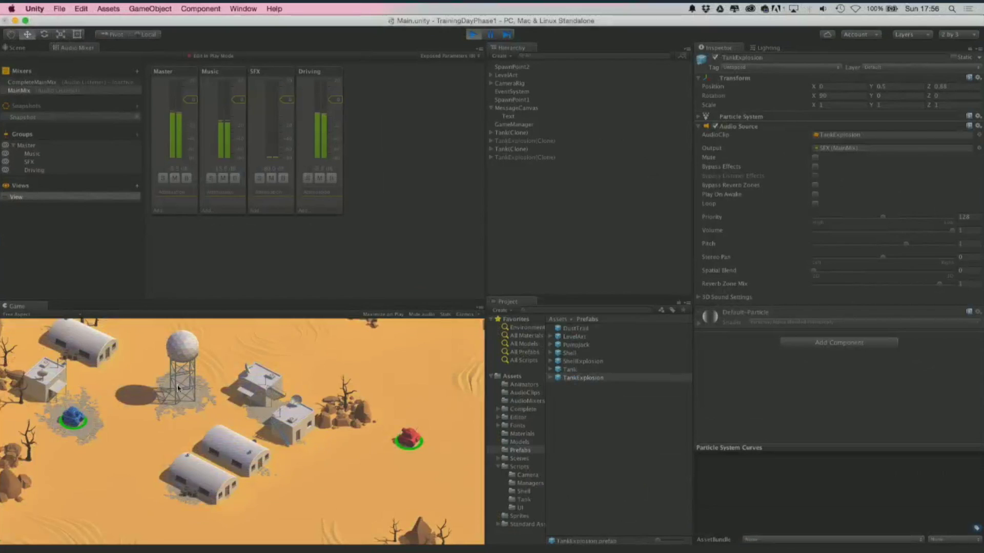
key(space)
key(ctrl+p)
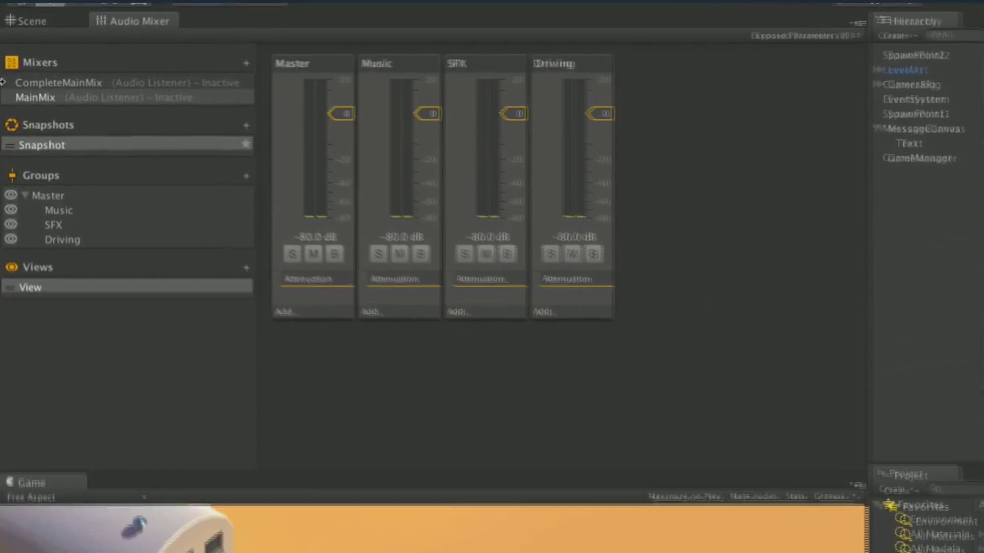
Drag the Music fader to -12 dB and the Driving fader to -25 dB
drag(440, 114, 451, 136)
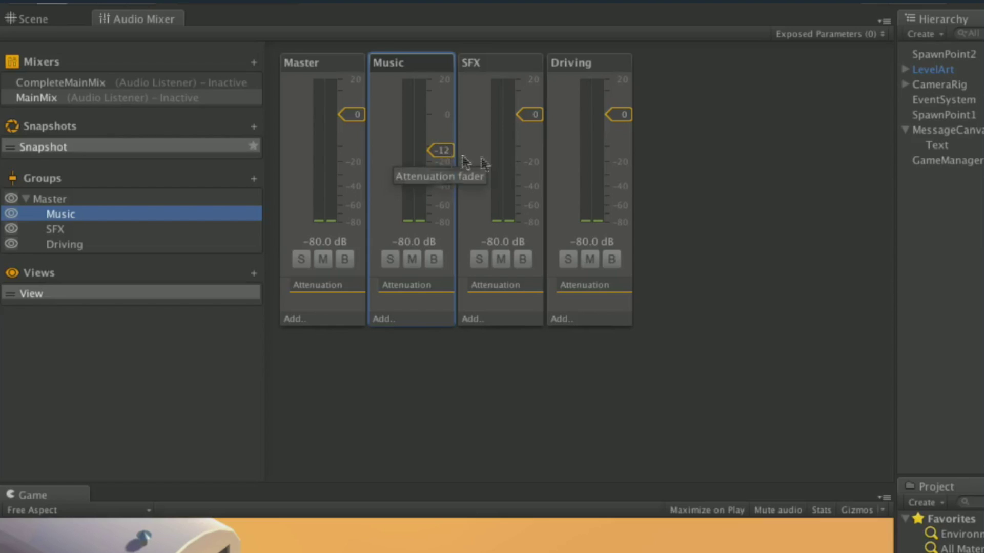
click(583, 65)
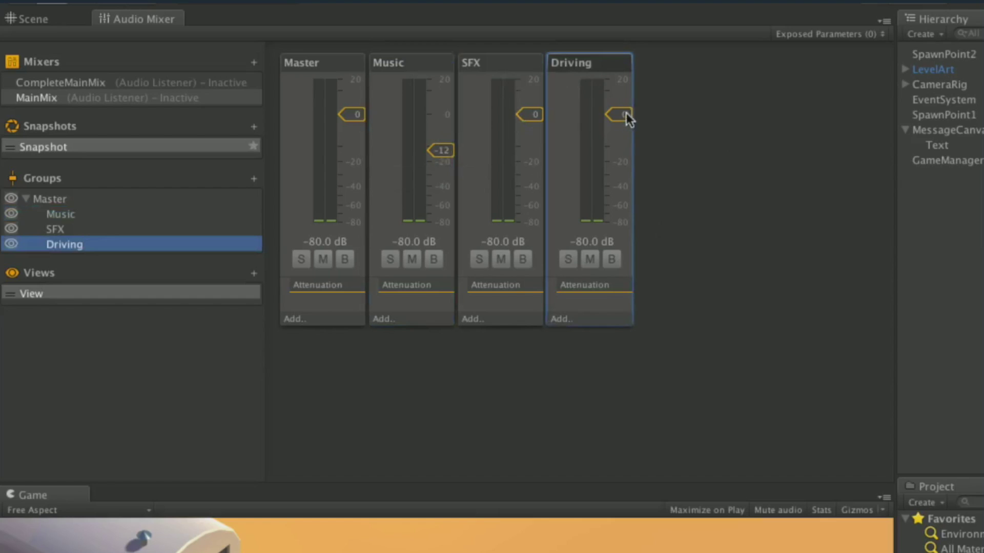
drag(624, 113, 633, 166)
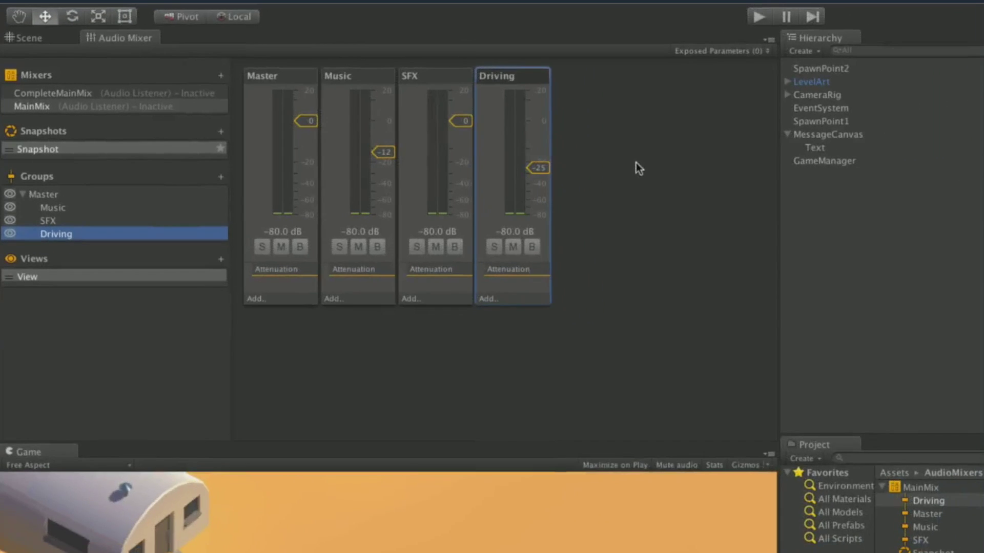
click(363, 77)
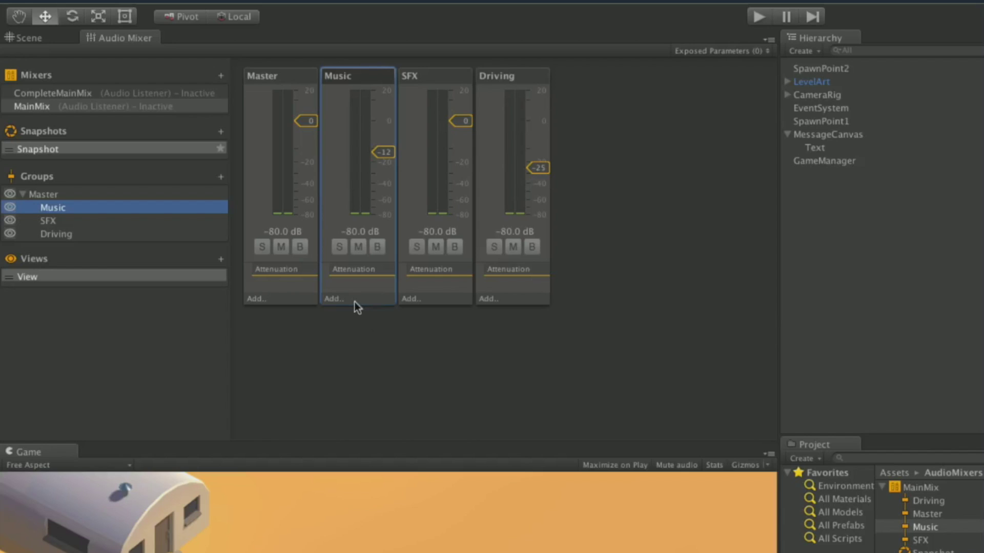
Add Duck Volume to the Music strip, then review each group's settings
click(355, 302)
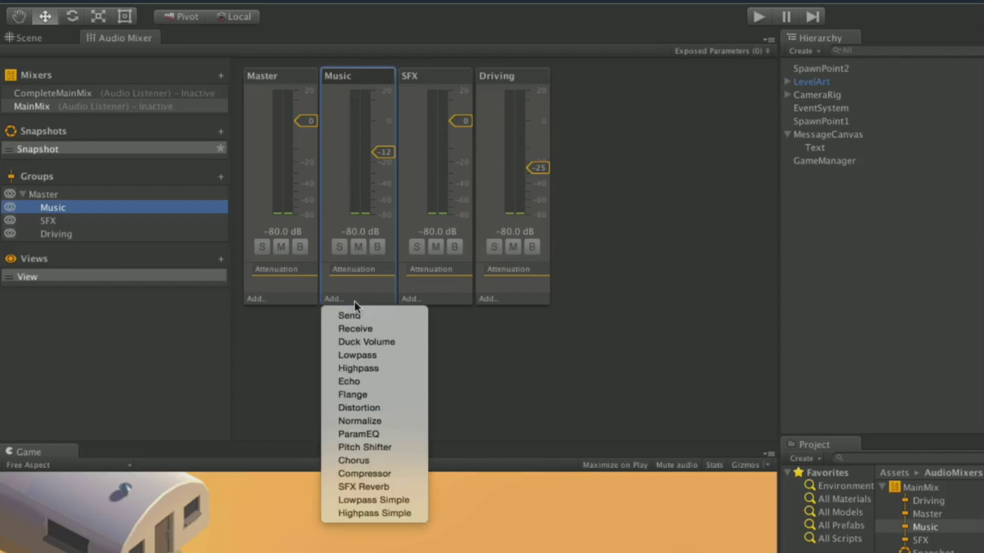
click(412, 347)
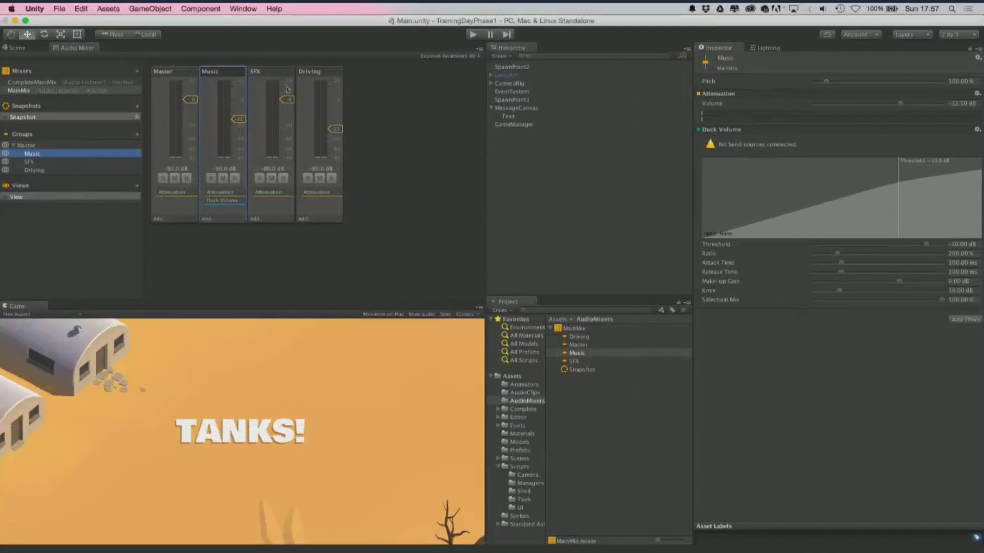
click(286, 88)
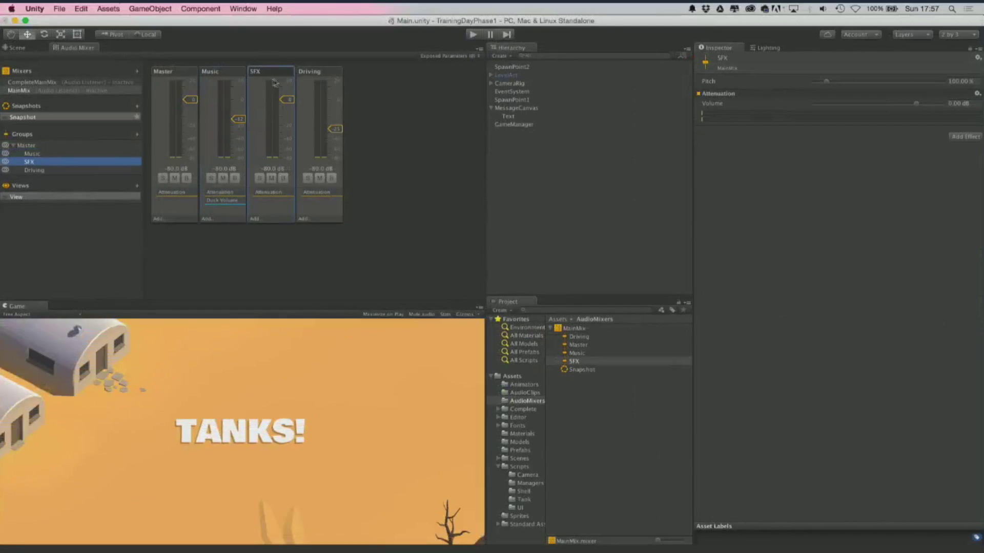
click(329, 71)
click(254, 71)
click(184, 73)
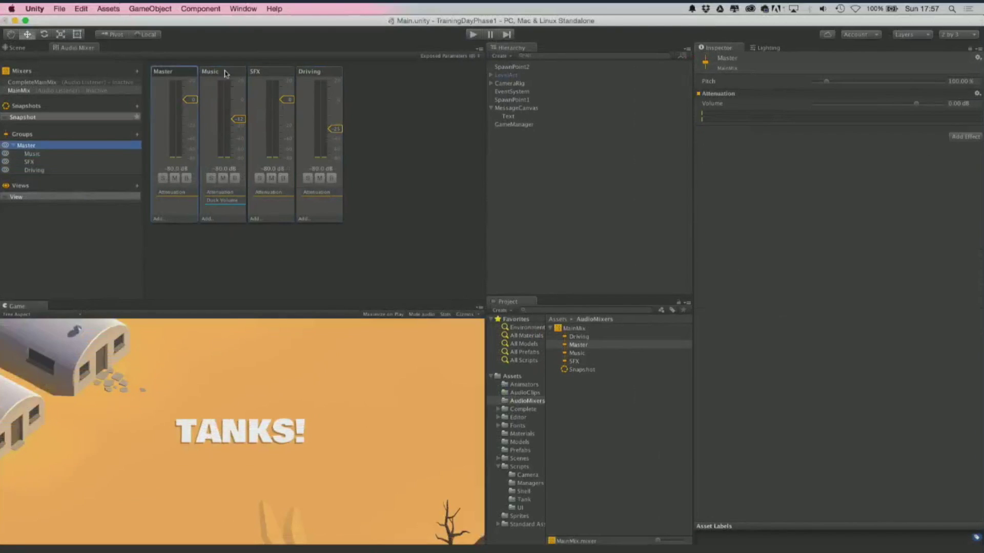
click(227, 73)
click(280, 73)
click(213, 75)
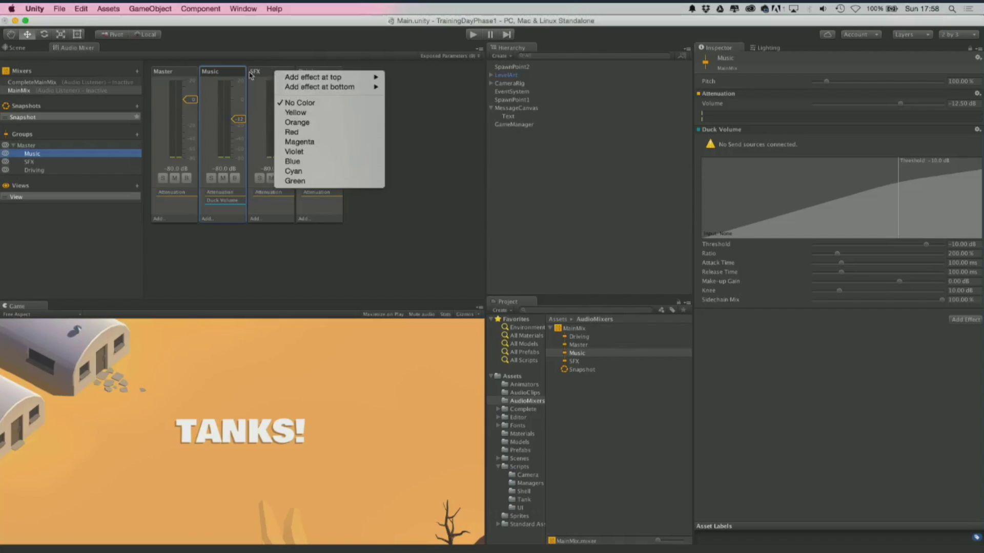
Add a Send effect on SFX targeting Music\Duck Volume, with send level raised to 0 dB
click(251, 76)
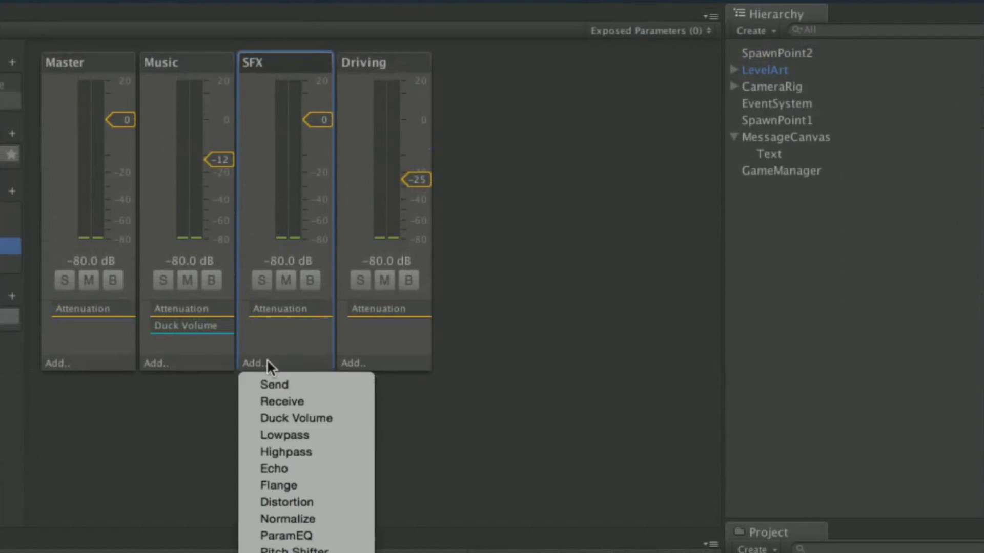
click(293, 385)
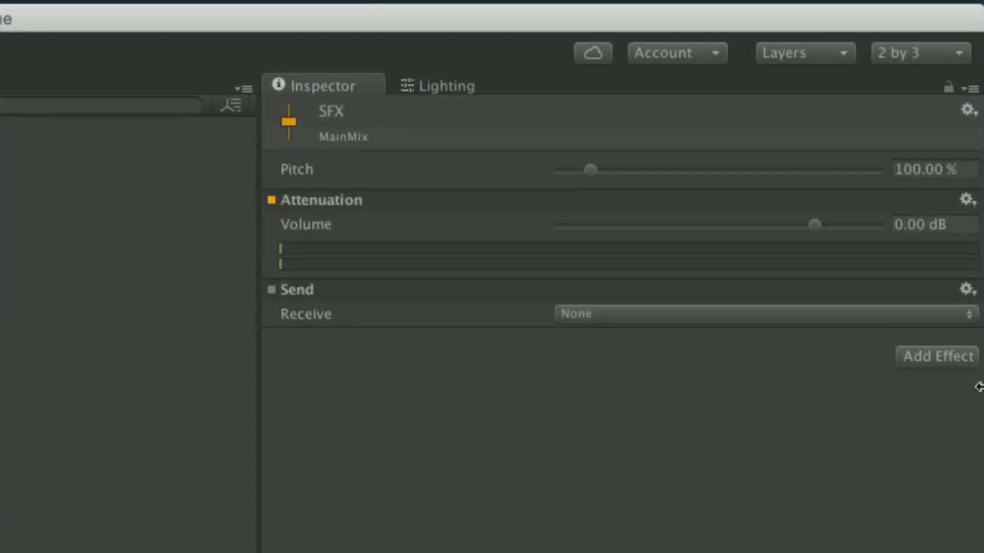
click(921, 315)
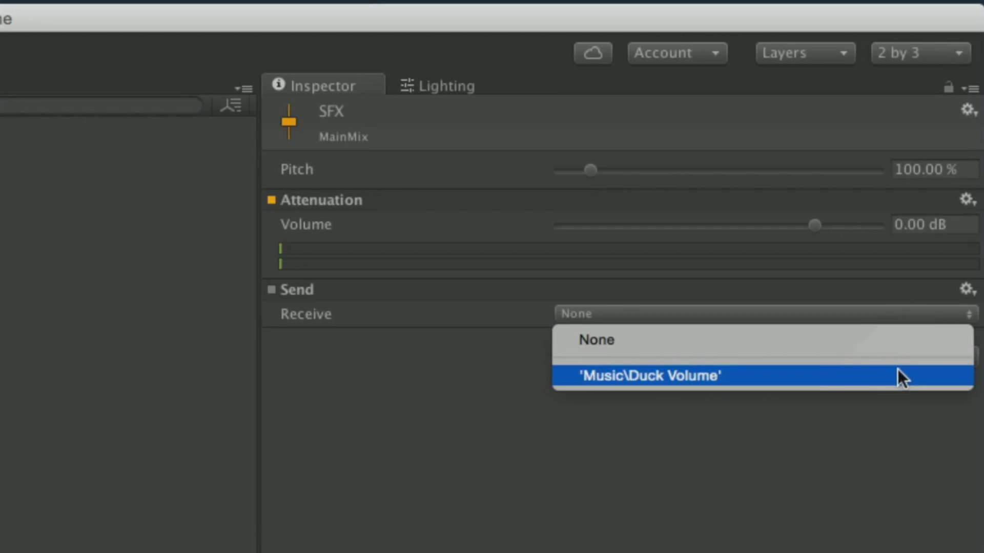
click(600, 377)
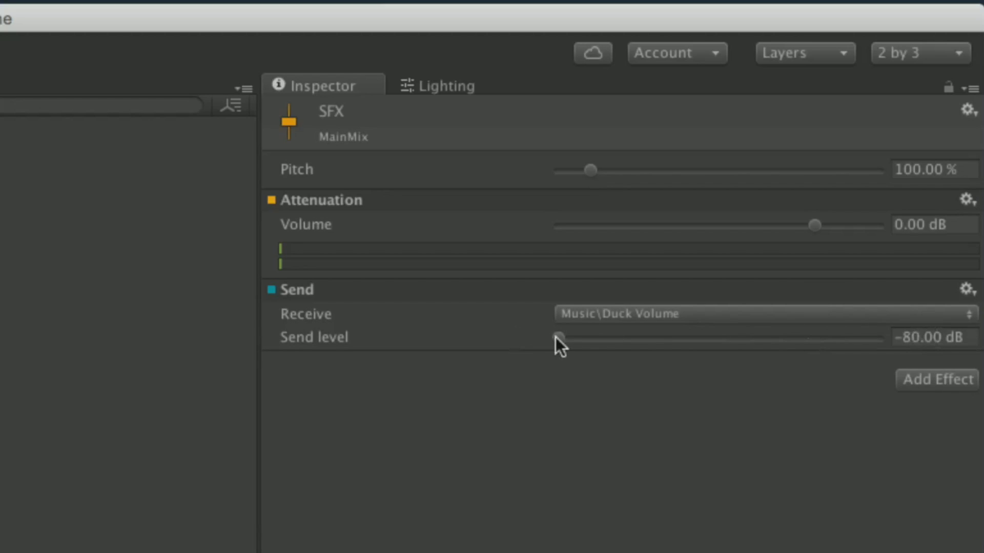
drag(556, 337, 907, 355)
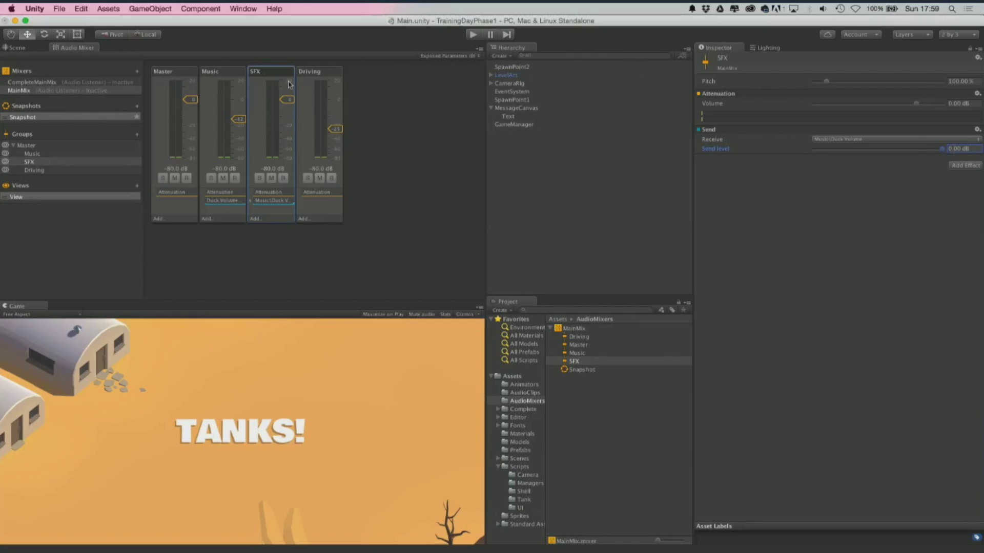
Select the Music group and run a quick play test of the mix
click(225, 74)
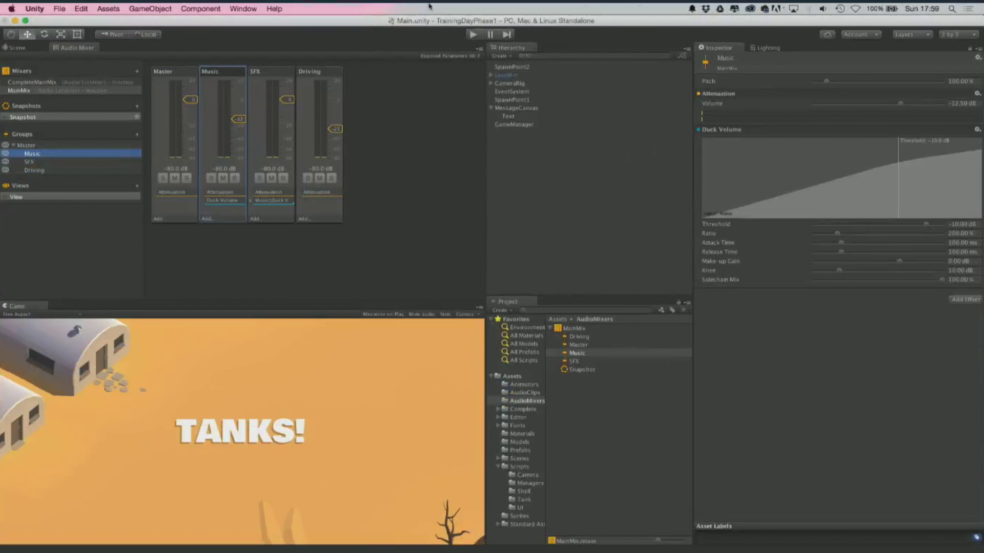
click(473, 34)
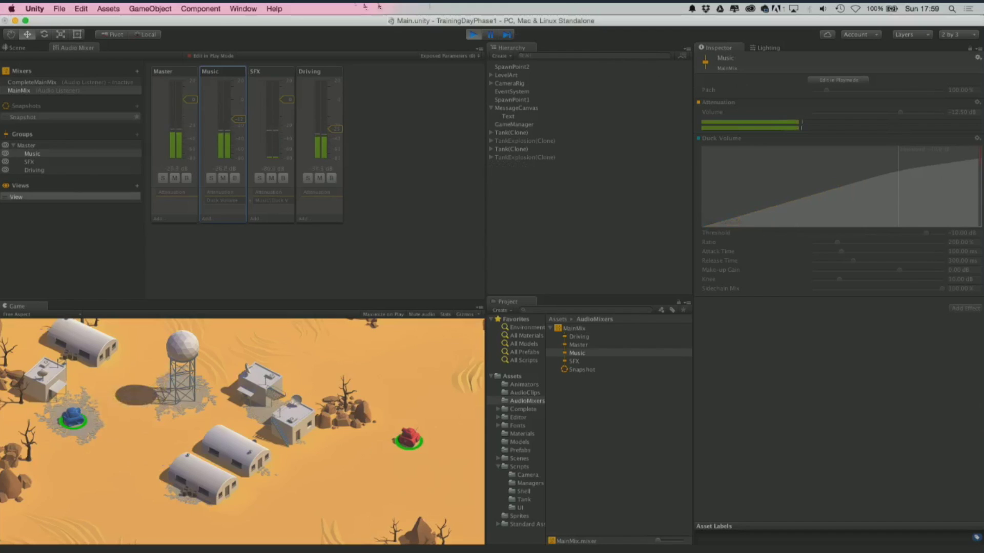
key(super+p)
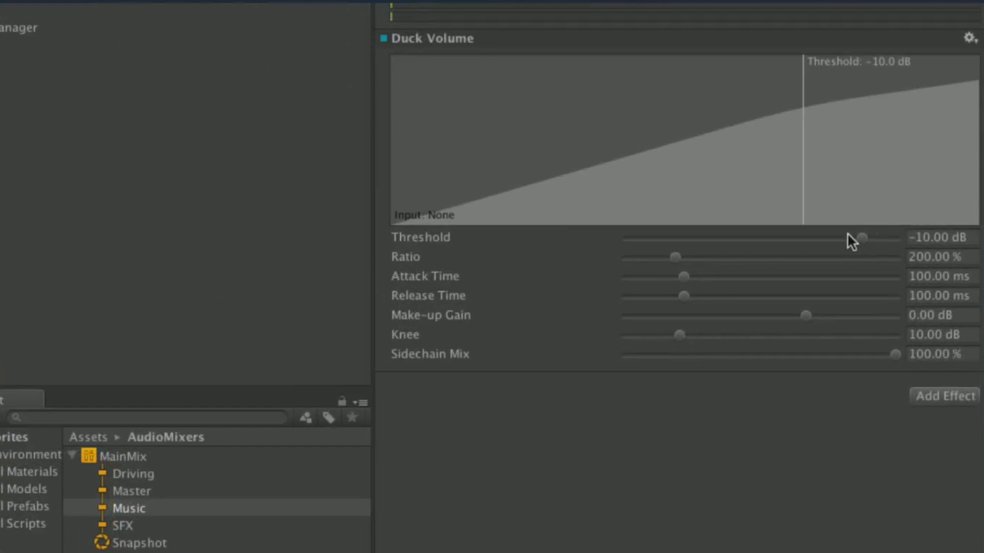
Set Music's Duck Volume threshold to -45.1 dB and test it by firing two shells
drag(857, 238, 742, 240)
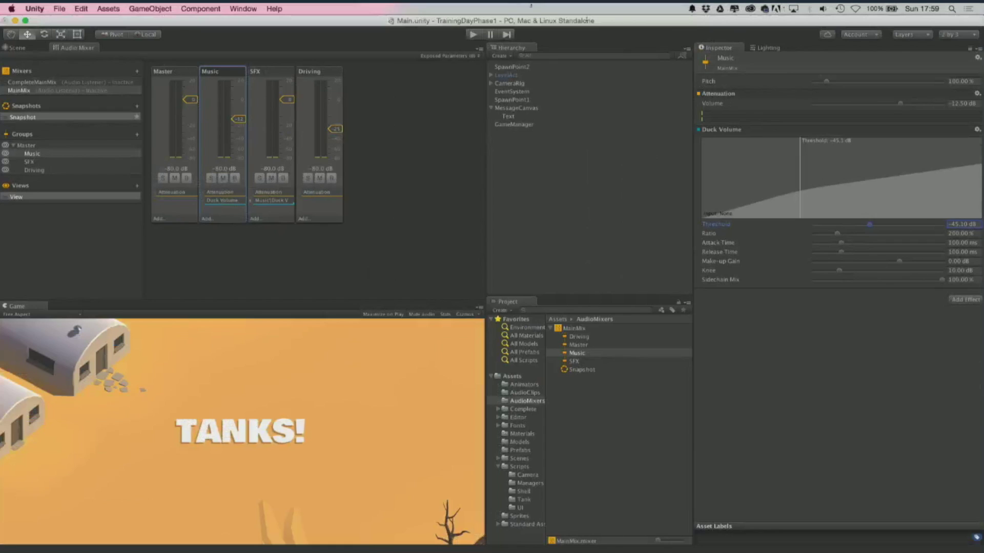
key(XF86AudioRaiseVolume)
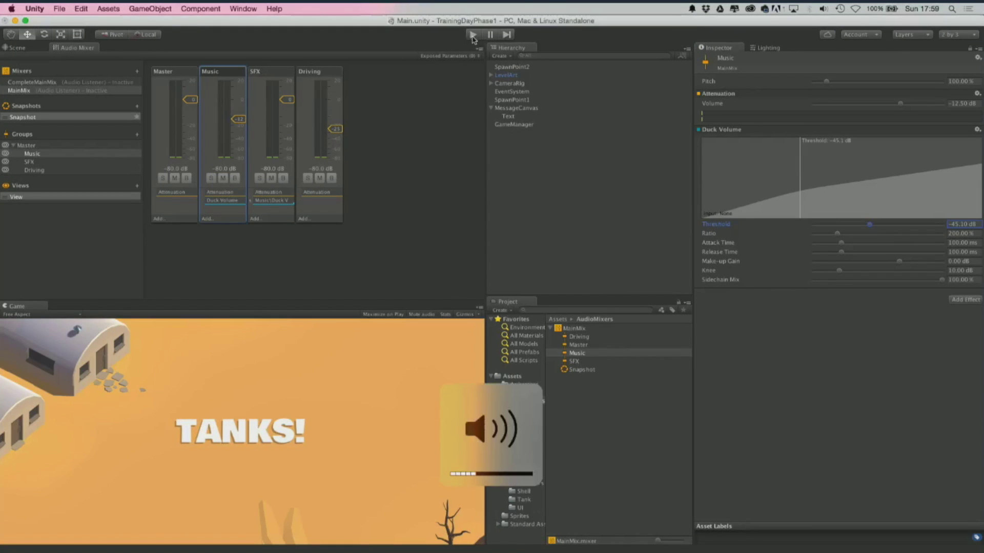
click(473, 35)
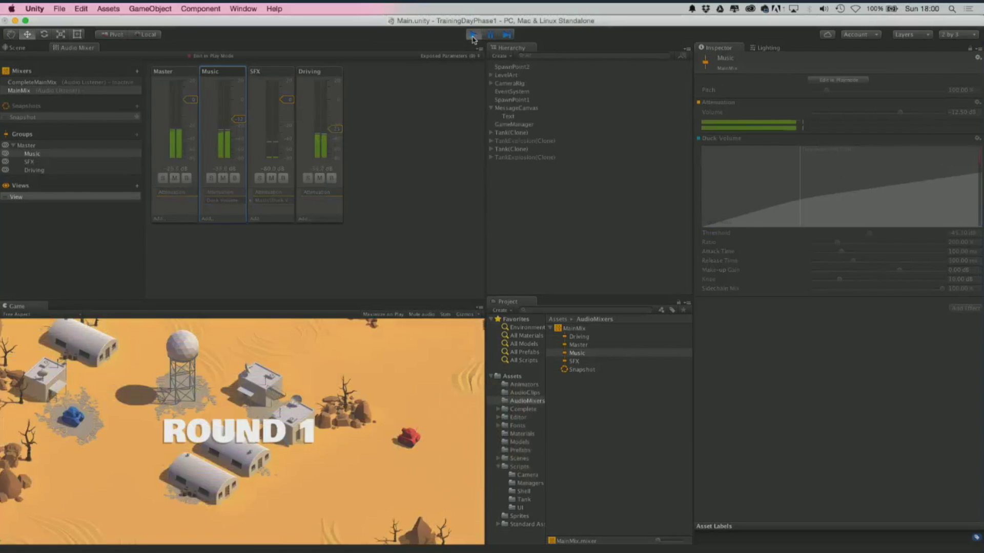
key(space)
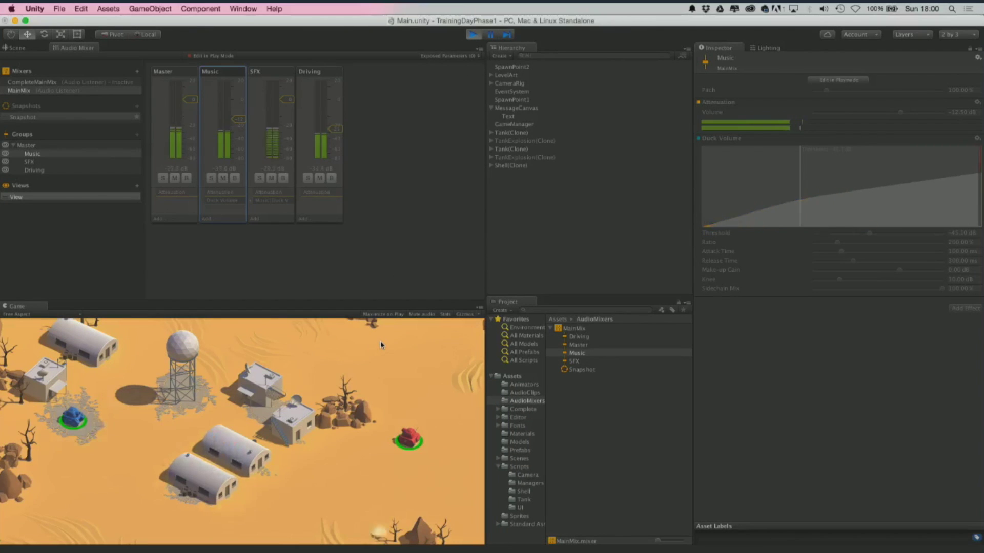
key(space)
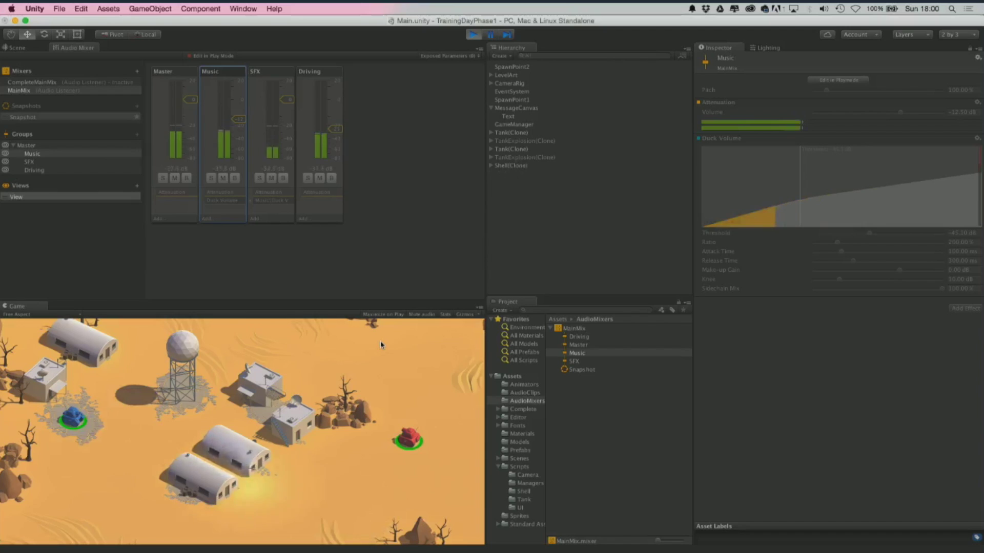
key(ctrl+p)
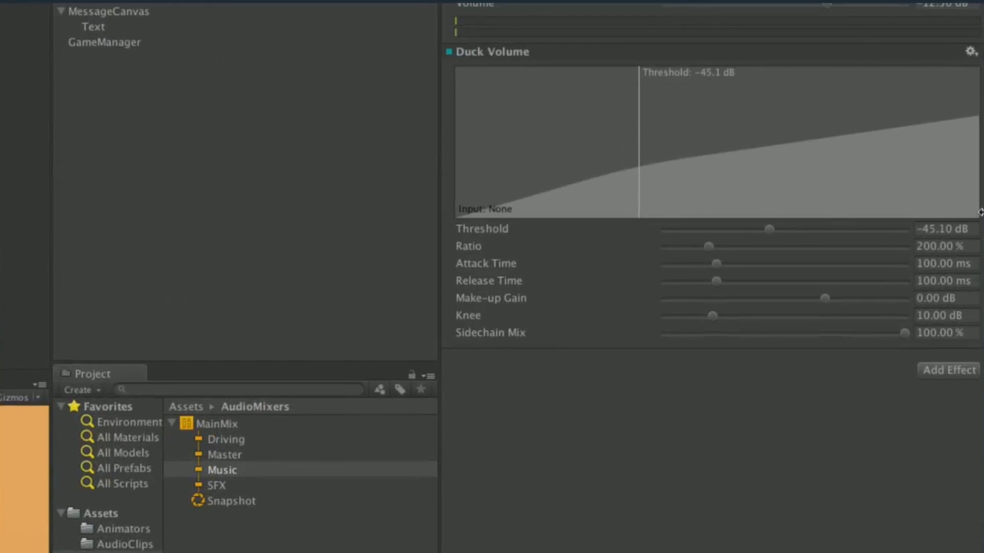
Enter Duck Volume ratio 250% and attack time 0 ms, then play-test the ducking
click(930, 245)
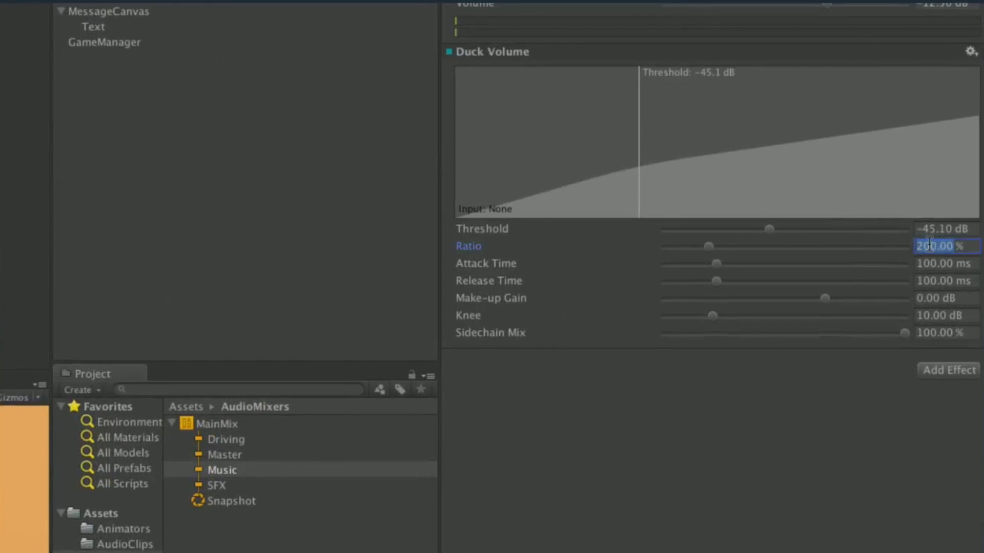
text(250)
key(Return)
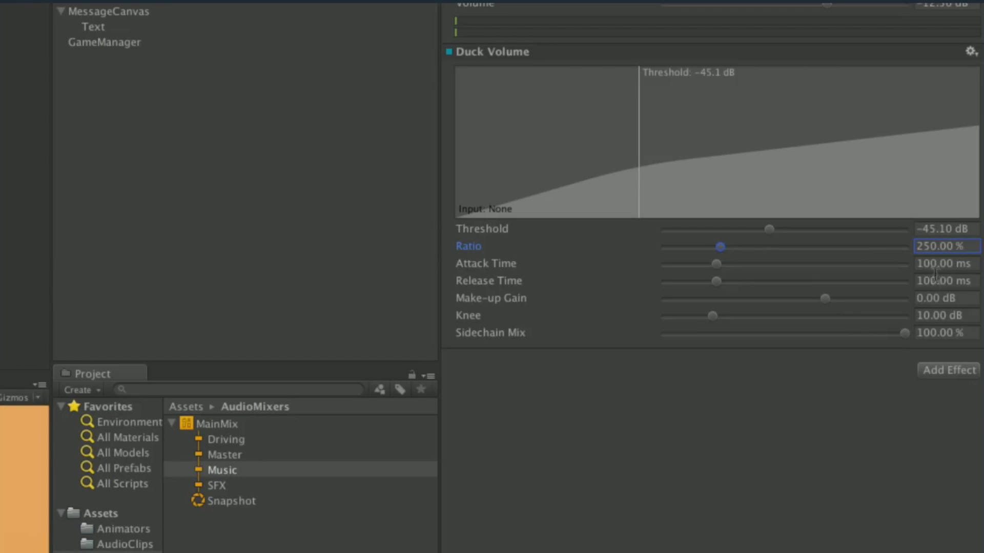
click(934, 263)
text(0)
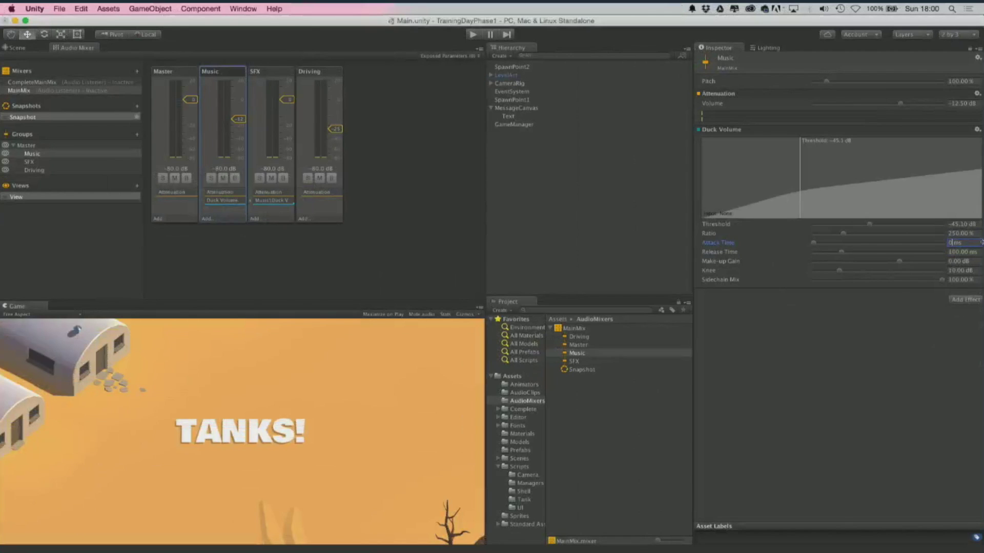
click(472, 34)
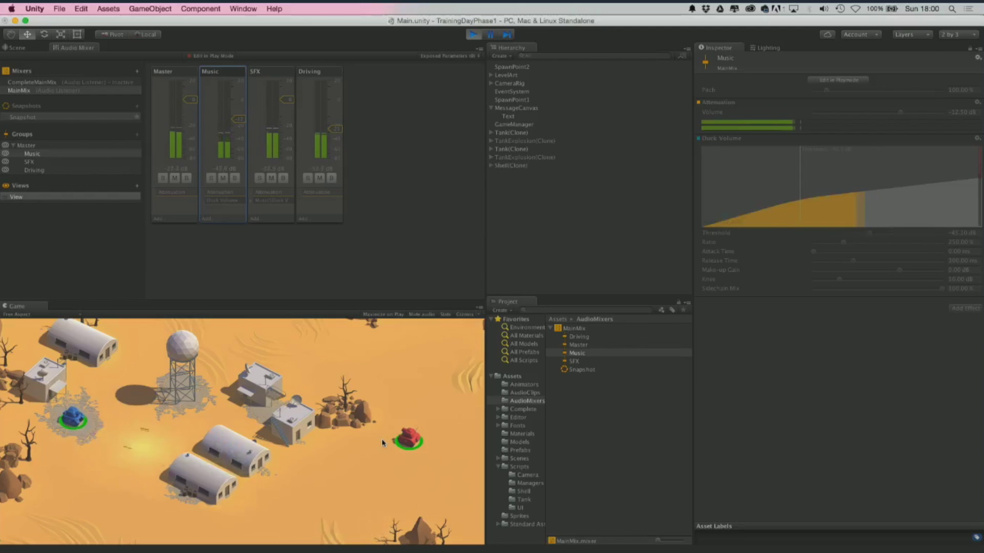
key(super+p)
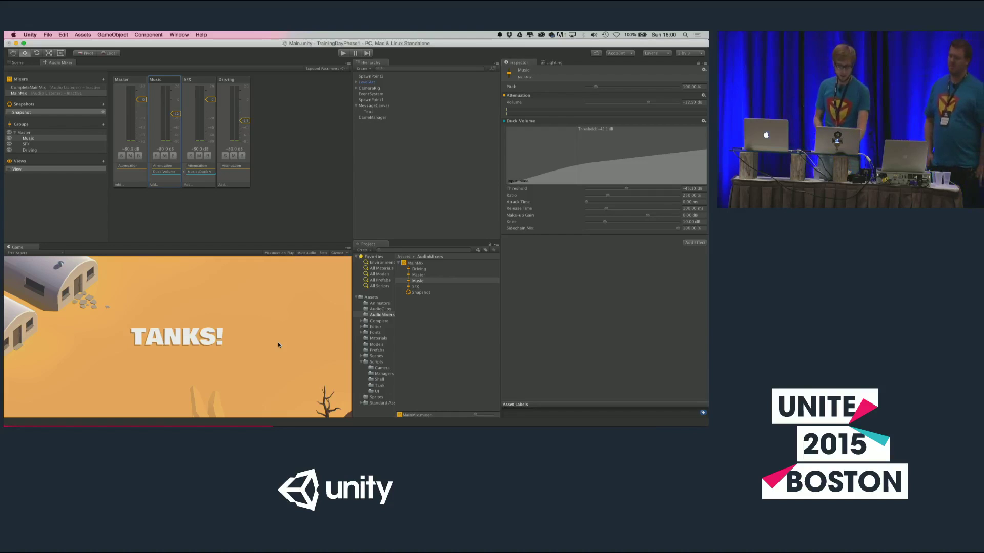
Save the Tanks scene with Cmd+S
key(super+s)
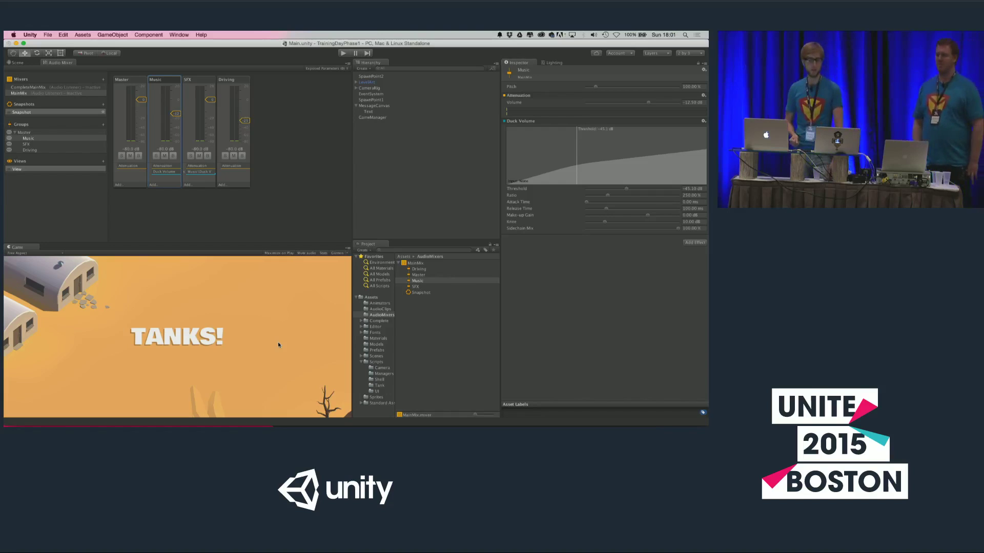